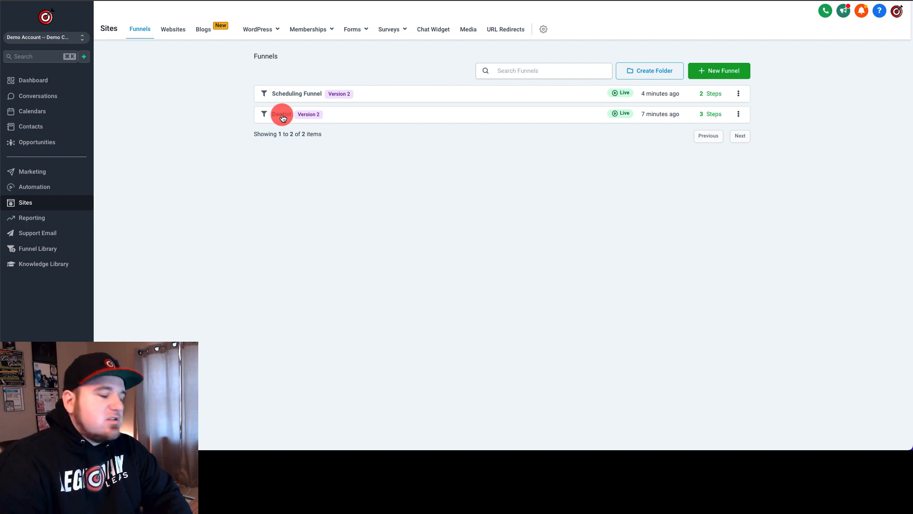
Step: Open the Dentist funnel and look through its landing page preview from the header down to the footer
{"action": "left_click", "coordinate": [282, 118]}
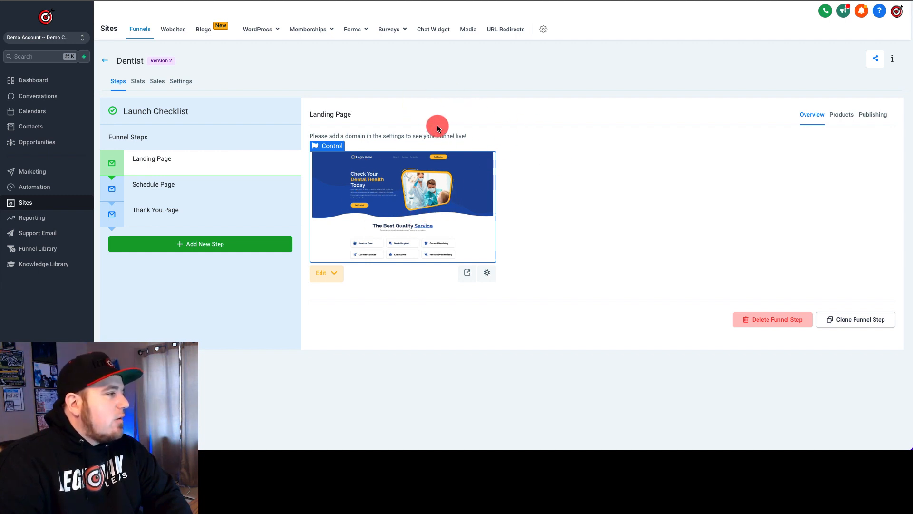
{"action": "left_click", "coordinate": [251, 1]}
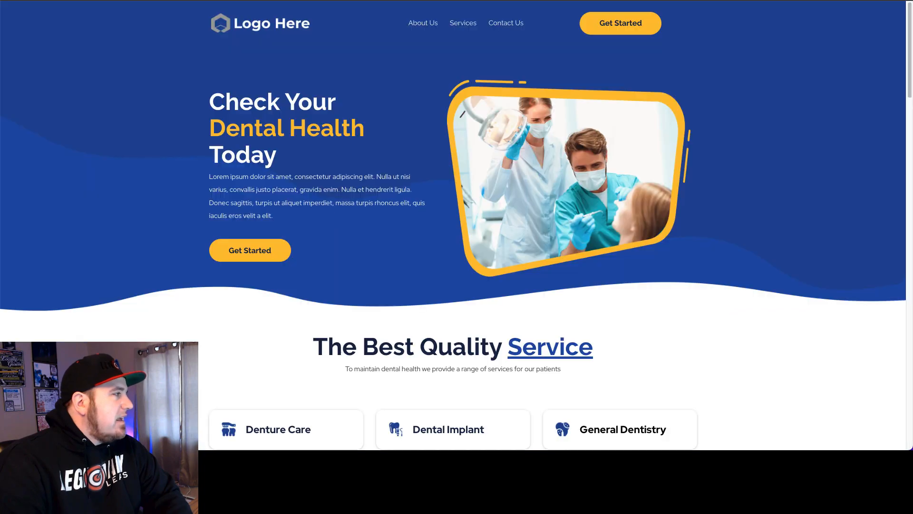
{"action": "scroll", "coordinate": [401, 288], "scroll_direction": "down", "scroll_amount": 10}
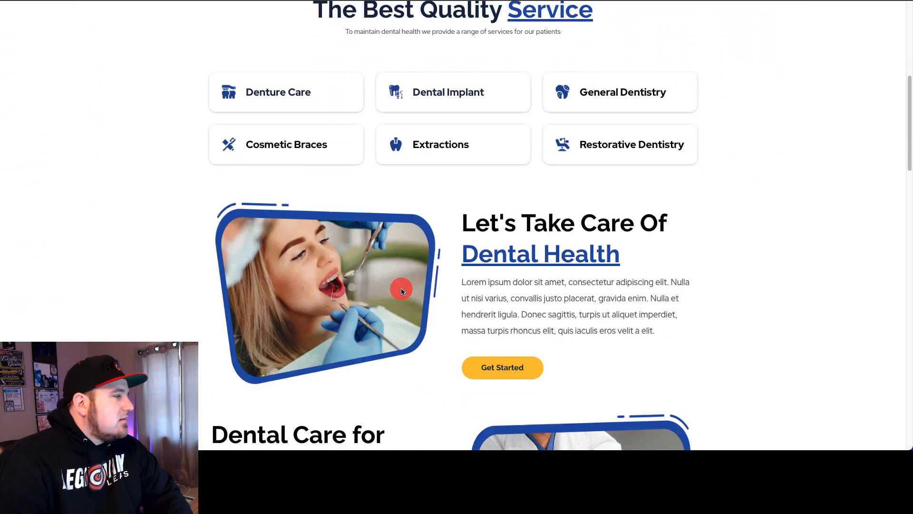
{"action": "scroll", "coordinate": [401, 287], "scroll_direction": "down", "scroll_amount": 15}
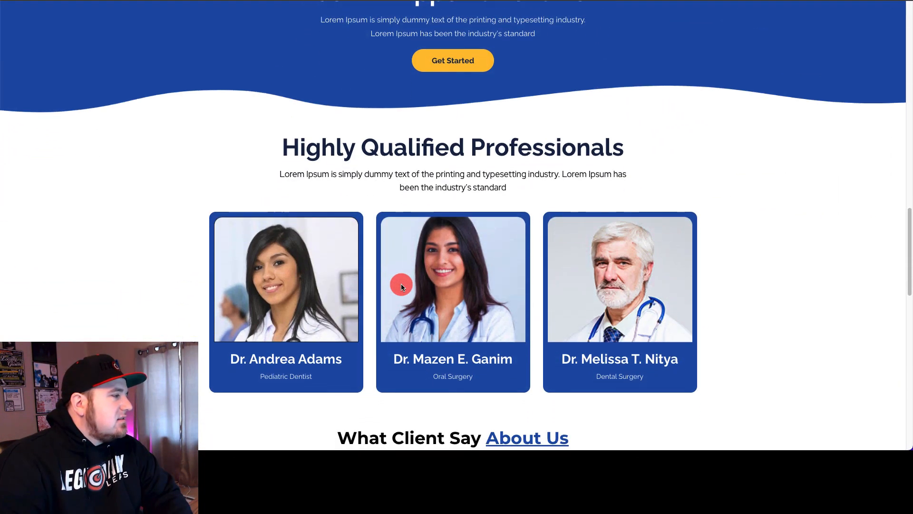
{"action": "scroll", "coordinate": [401, 283], "scroll_direction": "down", "scroll_amount": 8}
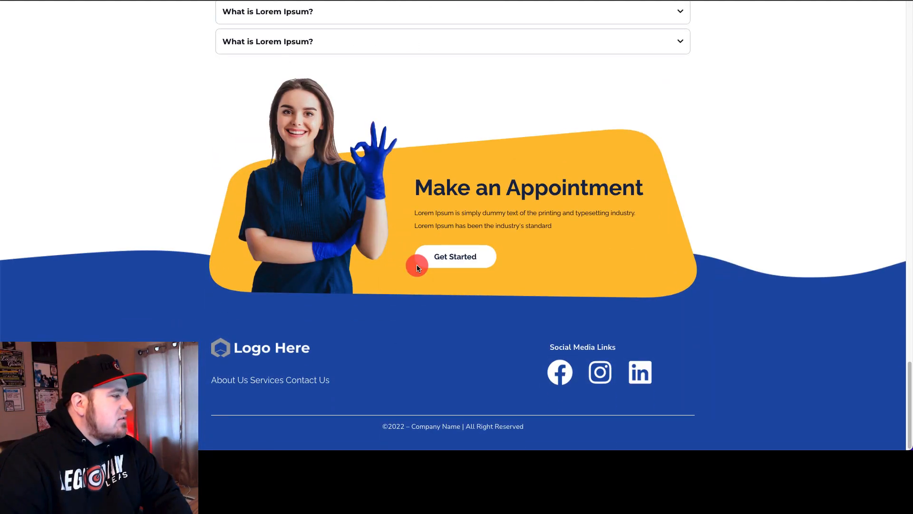
{"action": "left_click", "coordinate": [417, 260]}
{"action": "scroll", "coordinate": [417, 265], "scroll_direction": "up", "scroll_amount": 20}
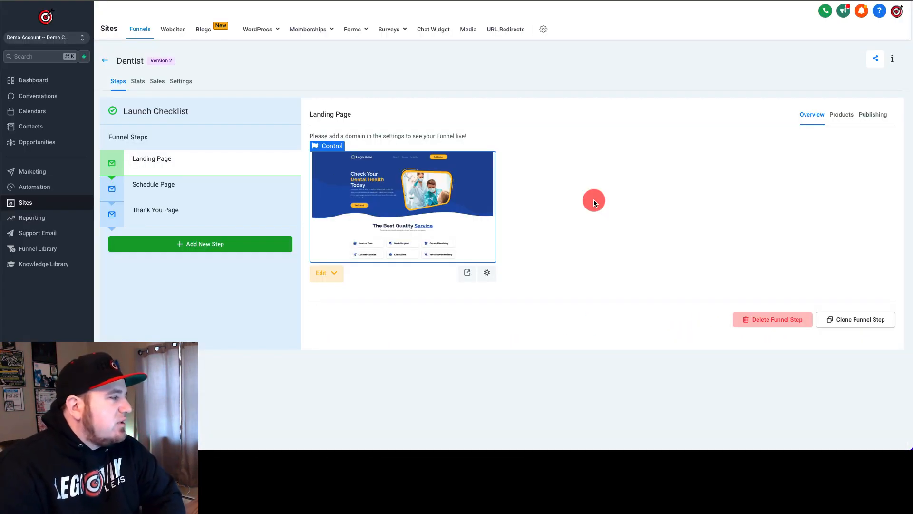
Step: Open the Dentist funnel's landing page for editing and view the list of all its sections
{"action": "left_click", "coordinate": [319, 273]}
{"action": "left_click", "coordinate": [358, 292]}
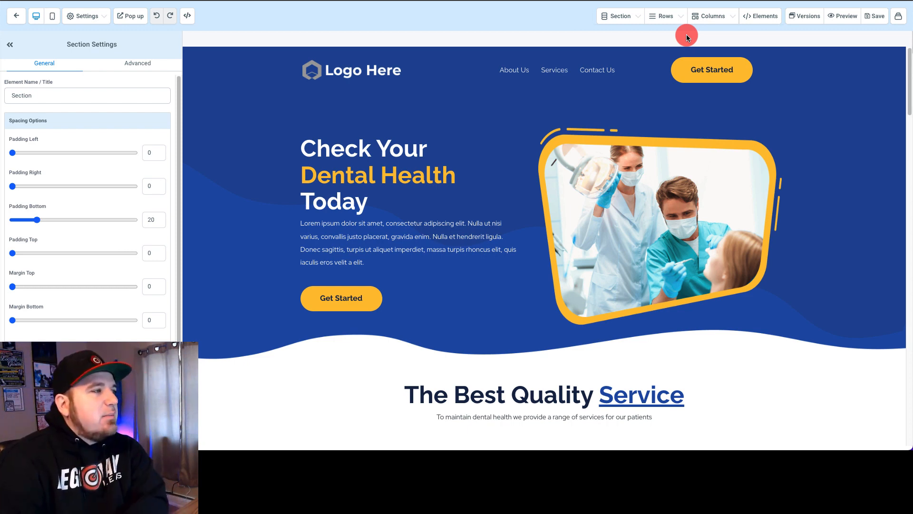
{"action": "left_click", "coordinate": [619, 16]}
{"action": "left_click", "coordinate": [606, 57]}
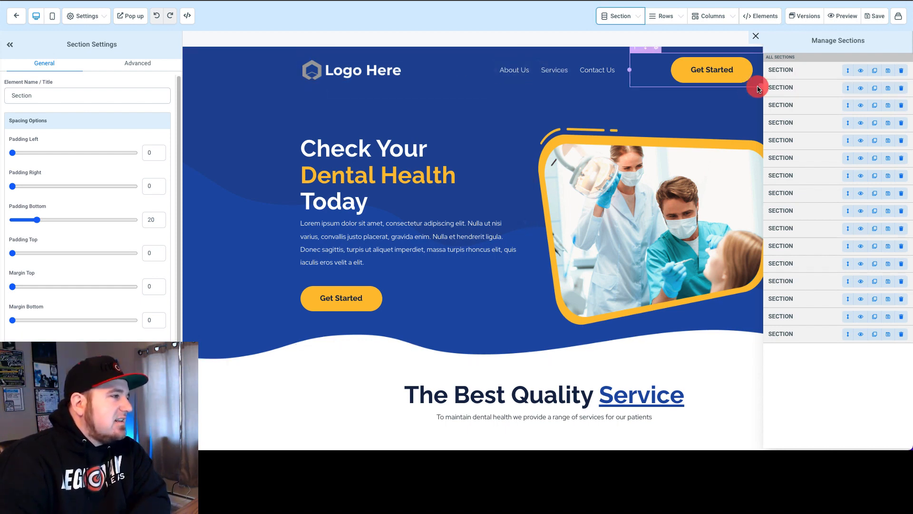
{"action": "left_click", "coordinate": [757, 37]}
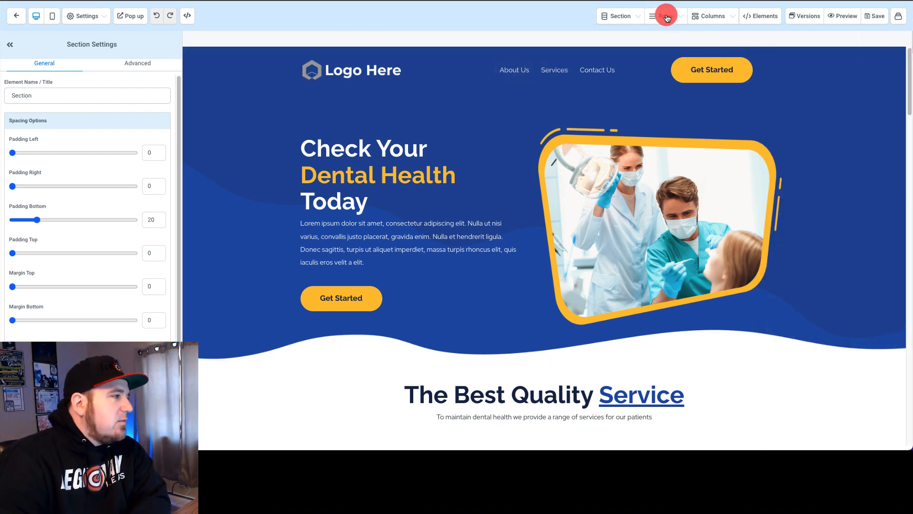
Step: View the page's row list and select the first three-column row in the fourth section
{"action": "left_click", "coordinate": [667, 18]}
{"action": "left_click", "coordinate": [649, 51]}
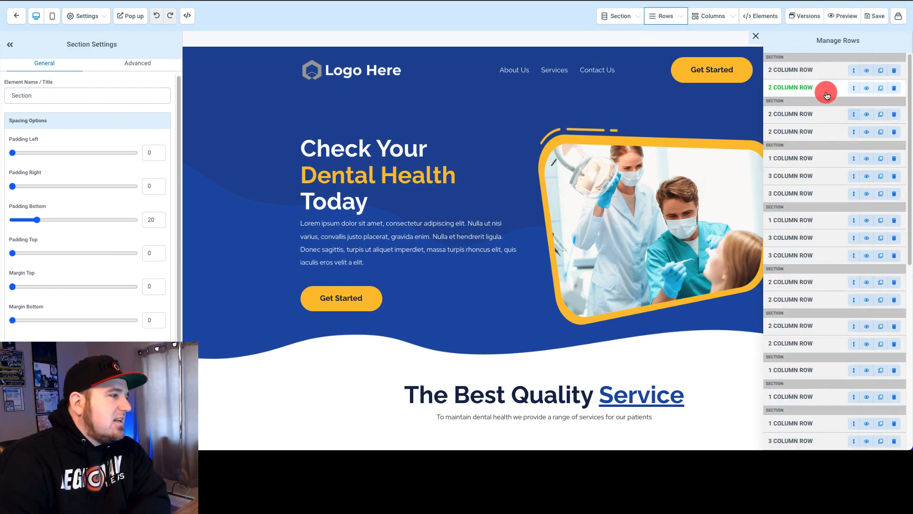
{"action": "left_click", "coordinate": [806, 240]}
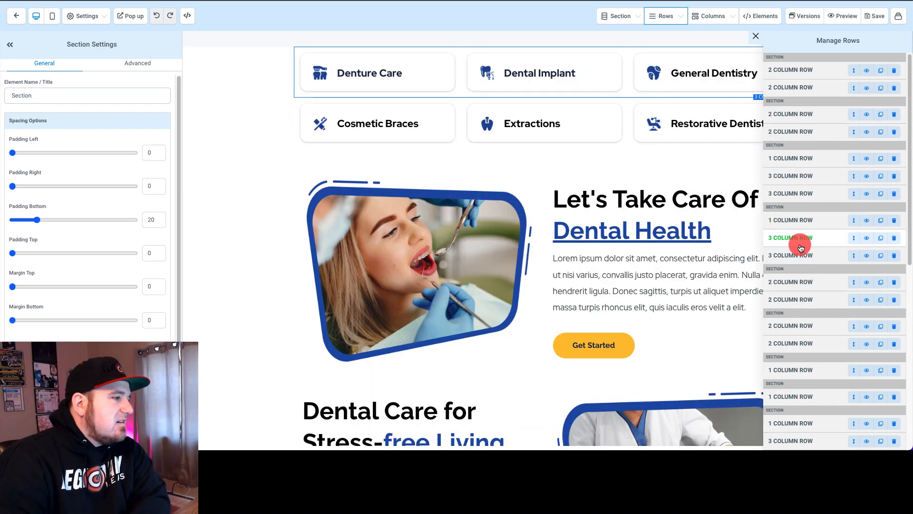
{"action": "left_click", "coordinate": [801, 246]}
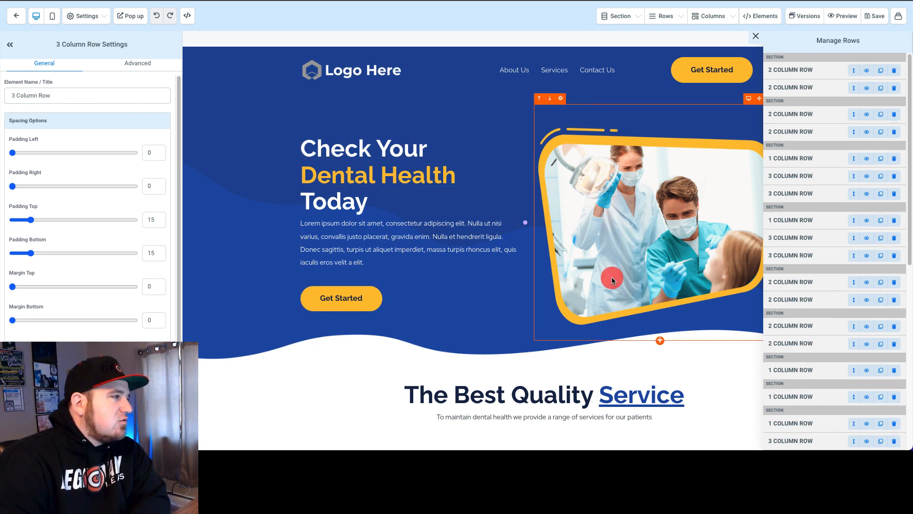
Step: View the lists of columns and elements used on the landing page
{"action": "left_click", "coordinate": [711, 20]}
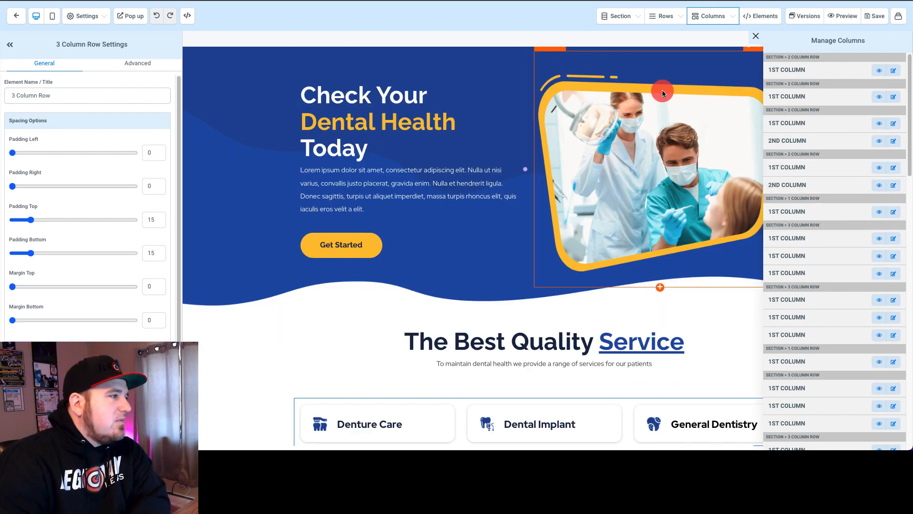
{"action": "left_click", "coordinate": [761, 17]}
{"action": "left_click", "coordinate": [738, 51]}
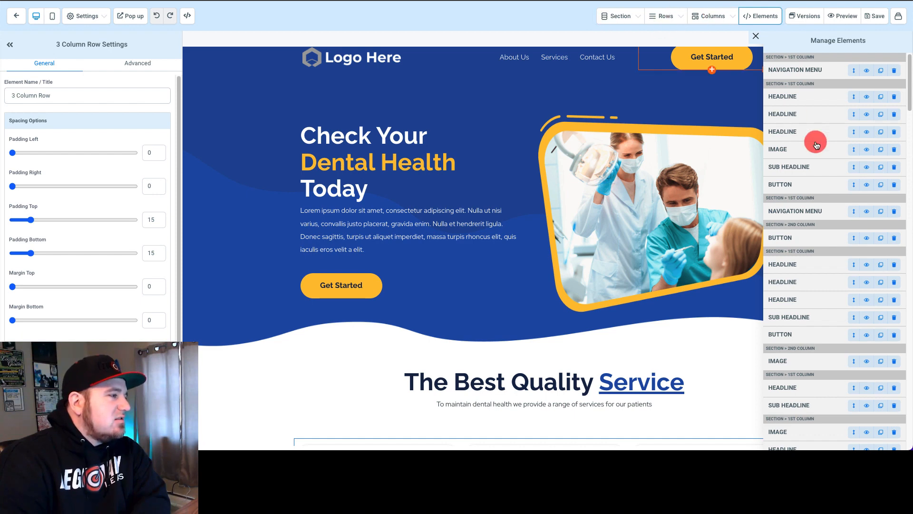
Step: Browse the available elements and add a Headline above the dentist image in the hero section's second column
{"action": "left_click", "coordinate": [759, 17]}
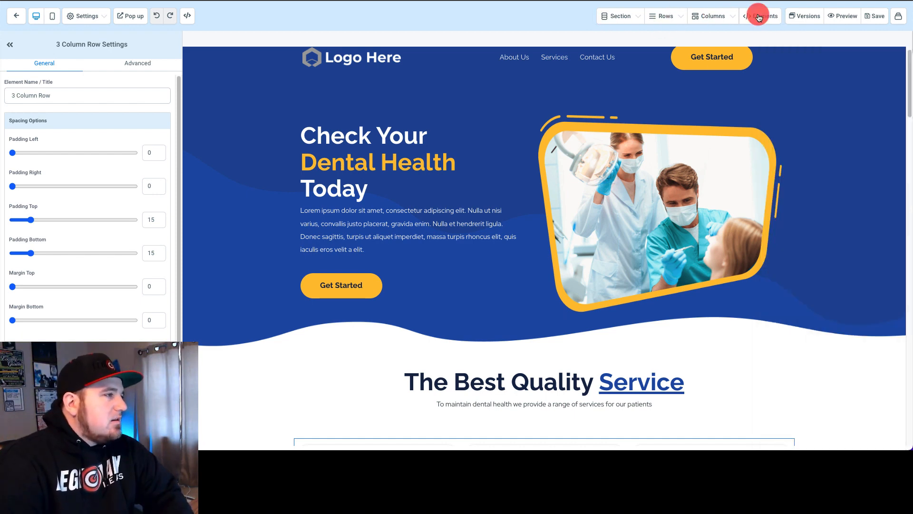
{"action": "left_click", "coordinate": [759, 18]}
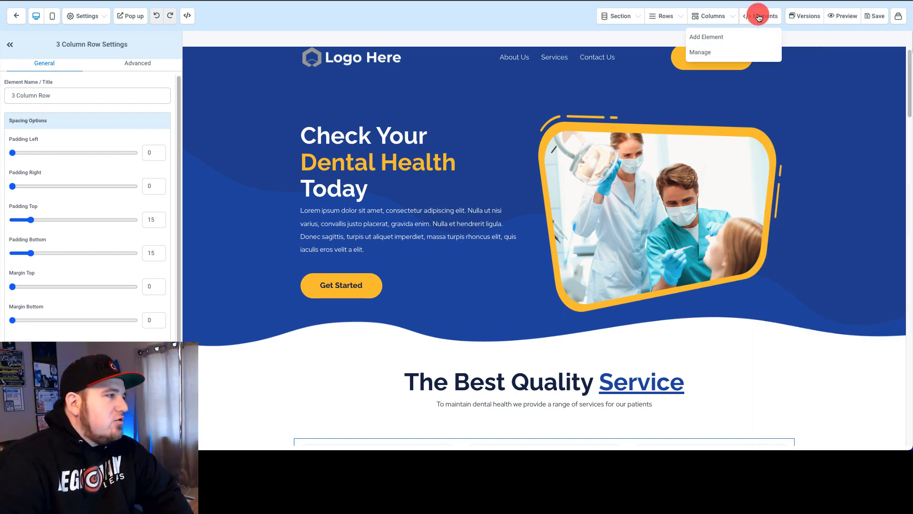
{"action": "left_click", "coordinate": [734, 37]}
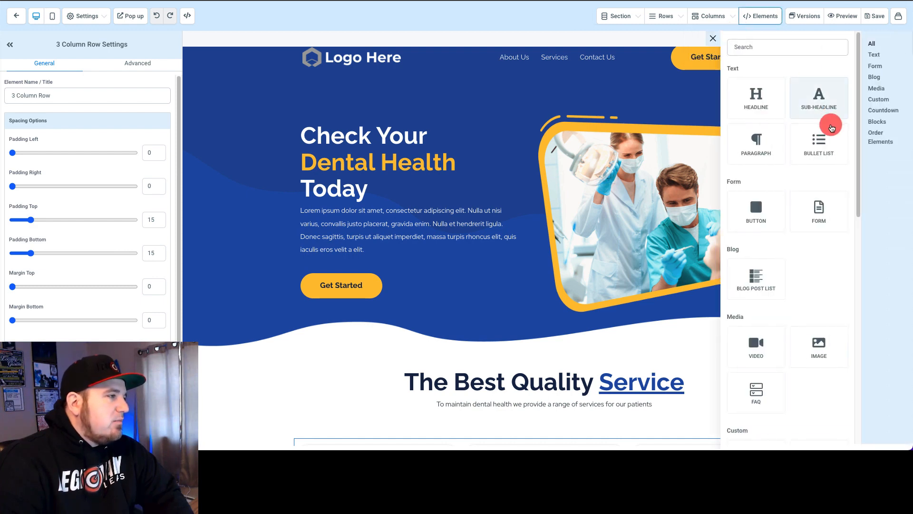
{"action": "scroll", "coordinate": [816, 237], "scroll_direction": "down", "scroll_amount": 7}
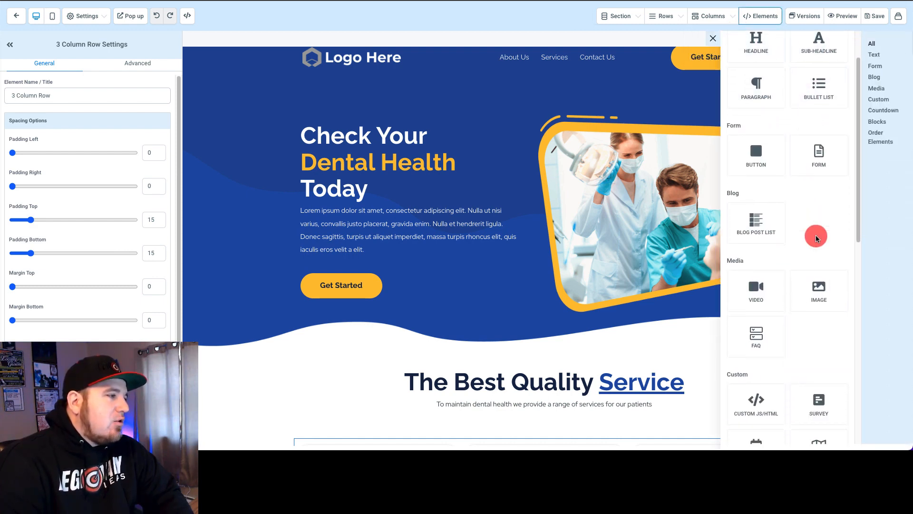
{"action": "scroll", "coordinate": [815, 236], "scroll_direction": "down", "scroll_amount": 3}
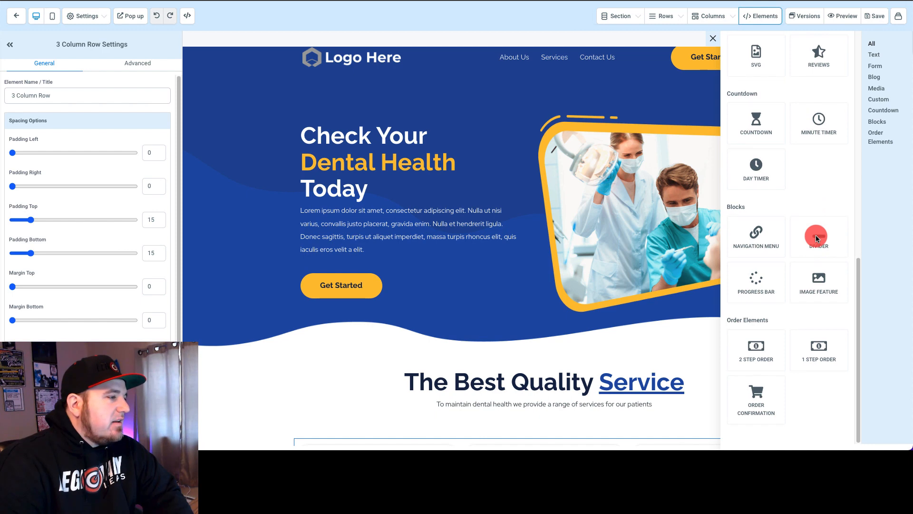
{"action": "scroll", "coordinate": [815, 237], "scroll_direction": "up", "scroll_amount": 10}
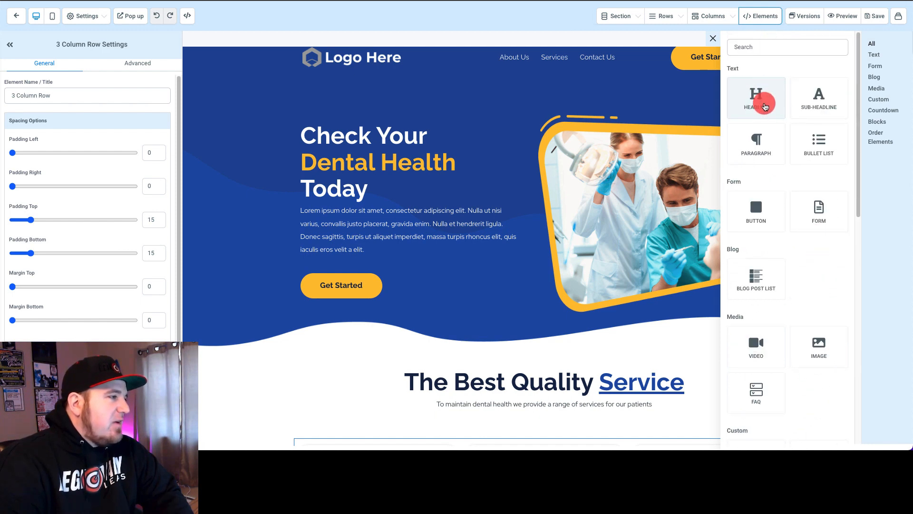
{"action": "left_click_drag", "start_coordinate": [766, 93], "coordinate": [652, 104]}
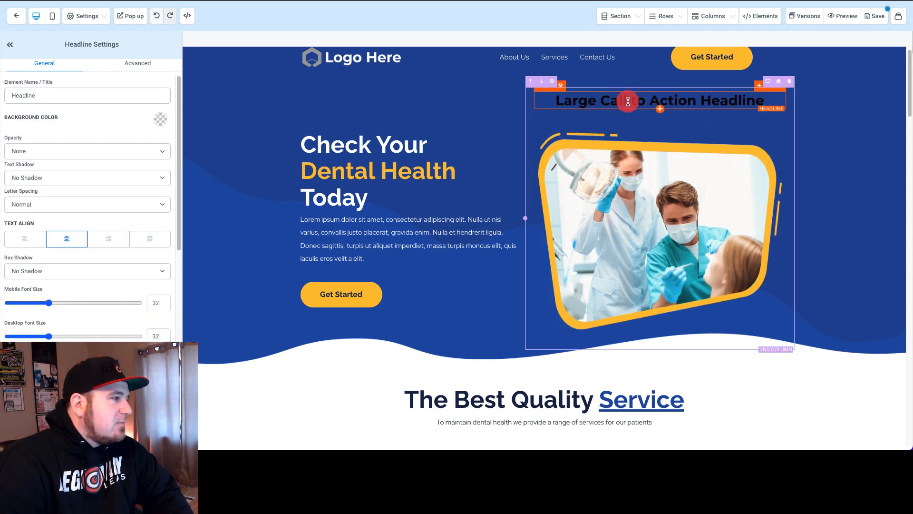
Step: Set the new headline's color, bold text color and link text color to white
{"action": "triple_click", "coordinate": [637, 99]}
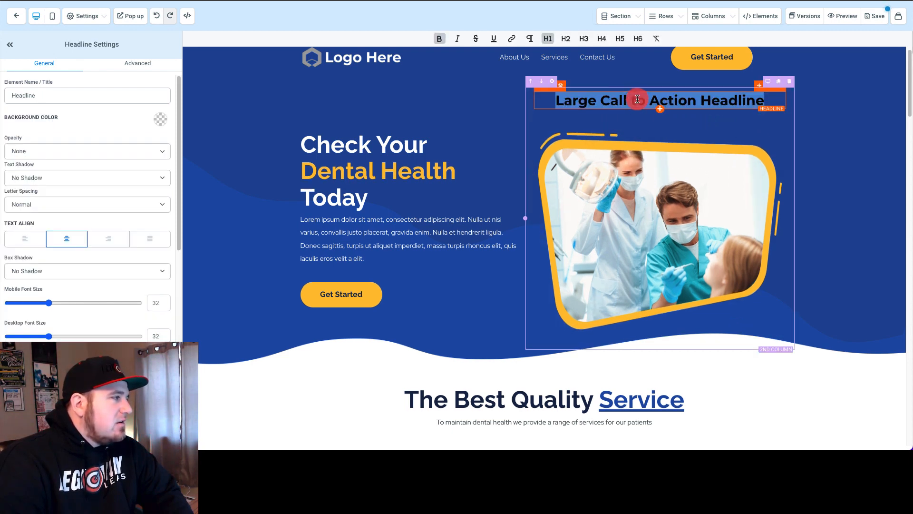
{"action": "scroll", "coordinate": [81, 217], "scroll_direction": "down", "scroll_amount": 3}
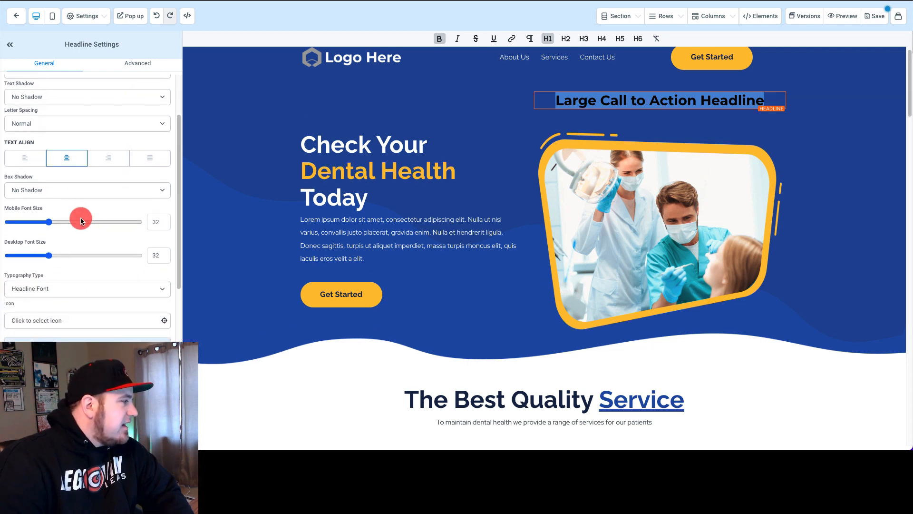
{"action": "scroll", "coordinate": [81, 218], "scroll_direction": "down", "scroll_amount": 2}
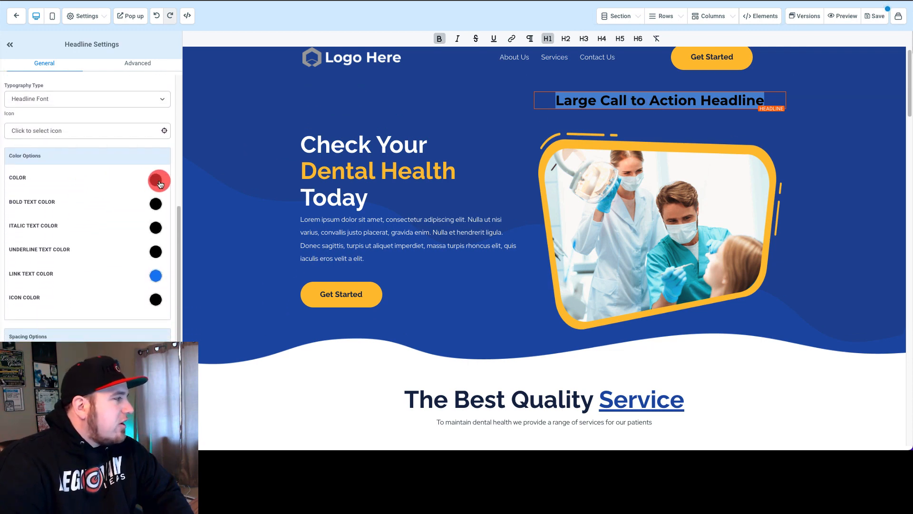
{"action": "left_click", "coordinate": [160, 182]}
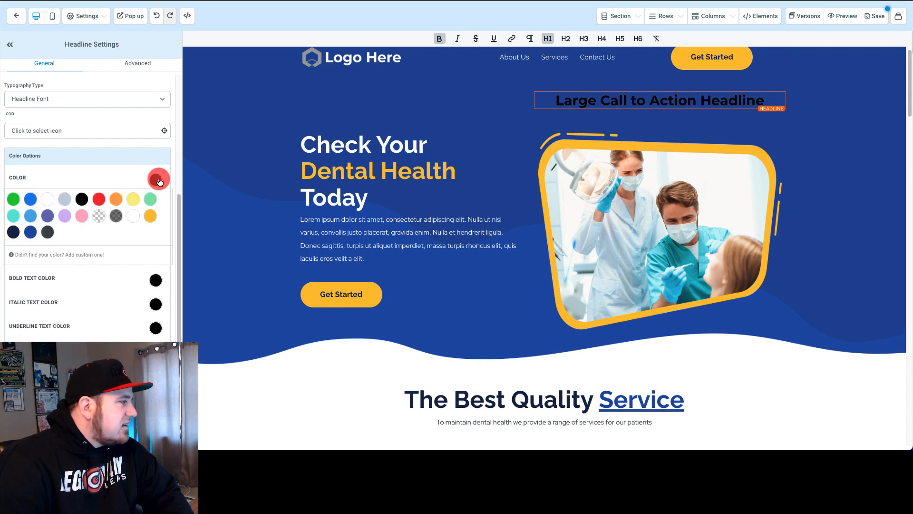
{"action": "left_click", "coordinate": [158, 177]}
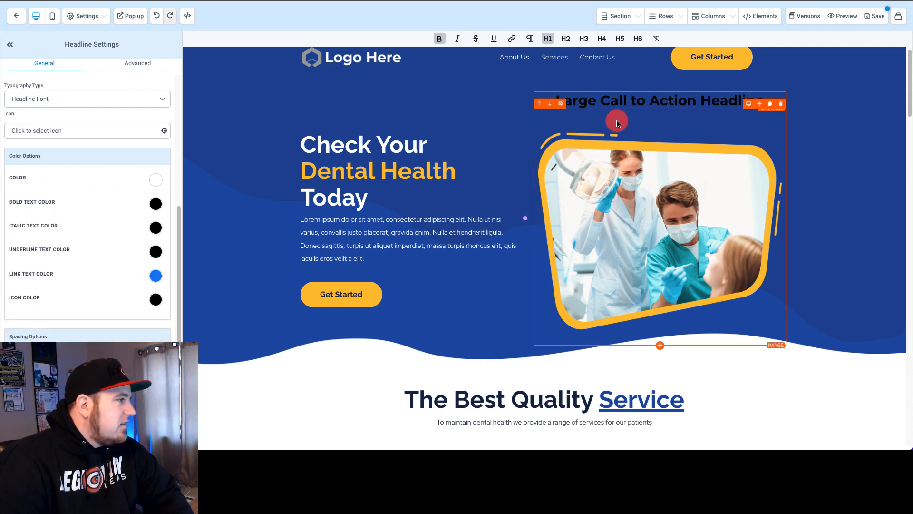
{"action": "left_click", "coordinate": [154, 204]}
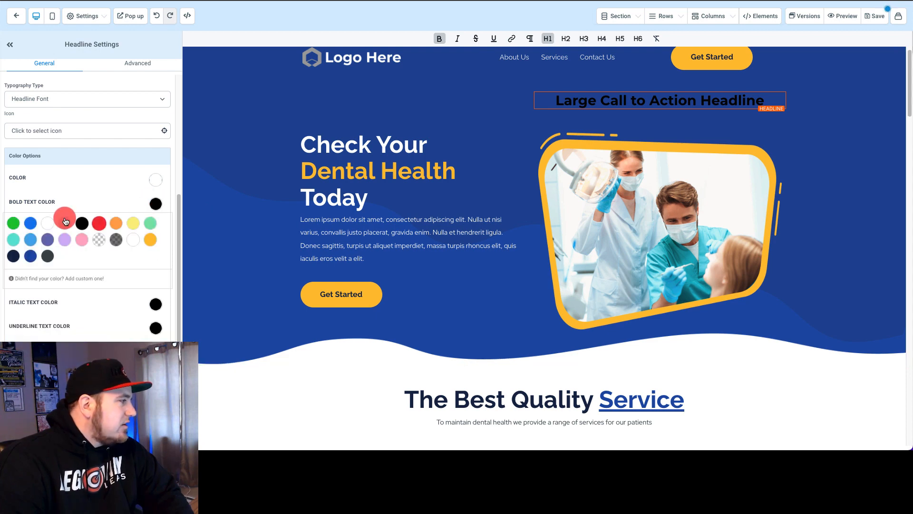
{"action": "left_click", "coordinate": [154, 204]}
{"action": "left_click", "coordinate": [156, 280]}
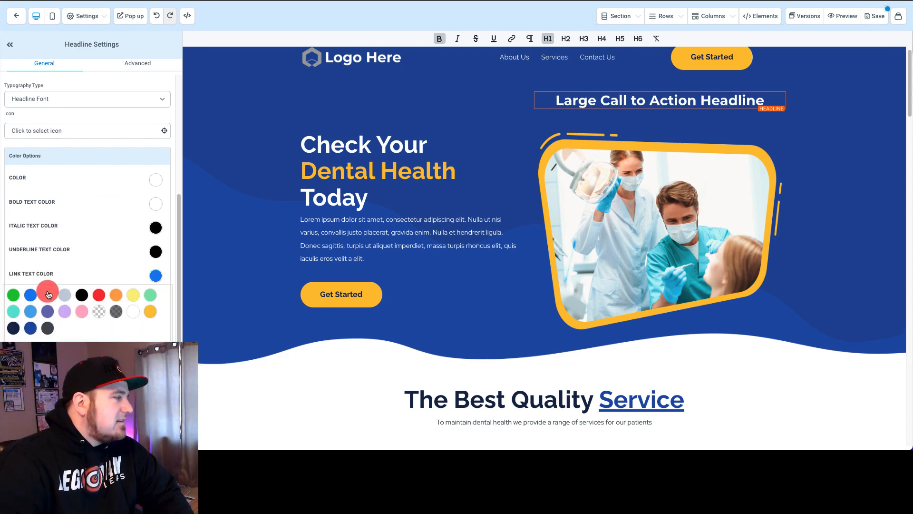
{"action": "left_click", "coordinate": [49, 292]}
Step: Replace the new headline's text with "Demo Edit To Headline"
{"action": "triple_click", "coordinate": [644, 102]}
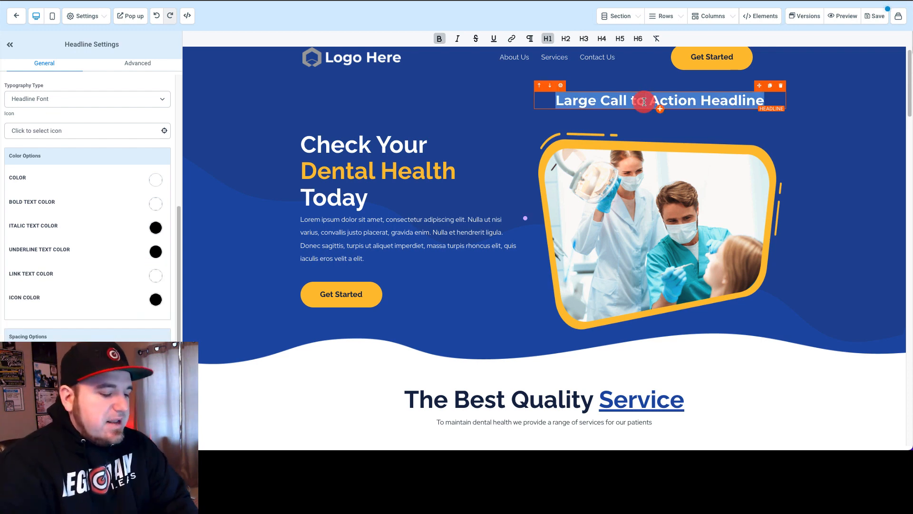
{"action": "type", "text": "Demo Edit To Headline"}
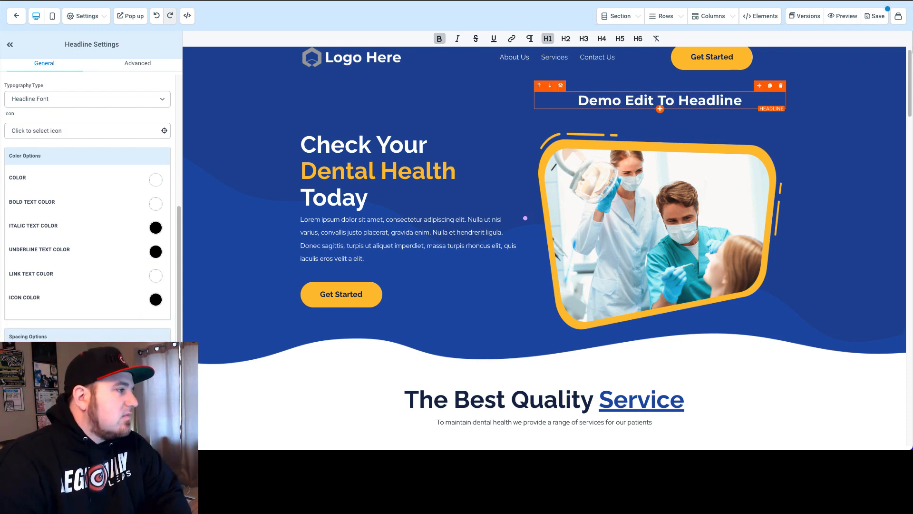
{"action": "left_click", "coordinate": [745, 119]}
{"action": "left_click", "coordinate": [820, 102]}
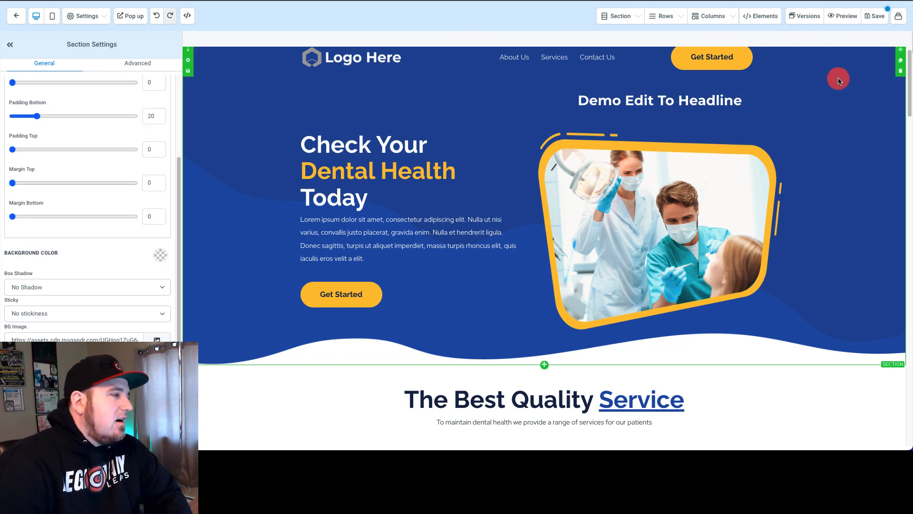
Step: Save the landing page without filling in SEO meta data, and preview the edited page
{"action": "left_click", "coordinate": [875, 16]}
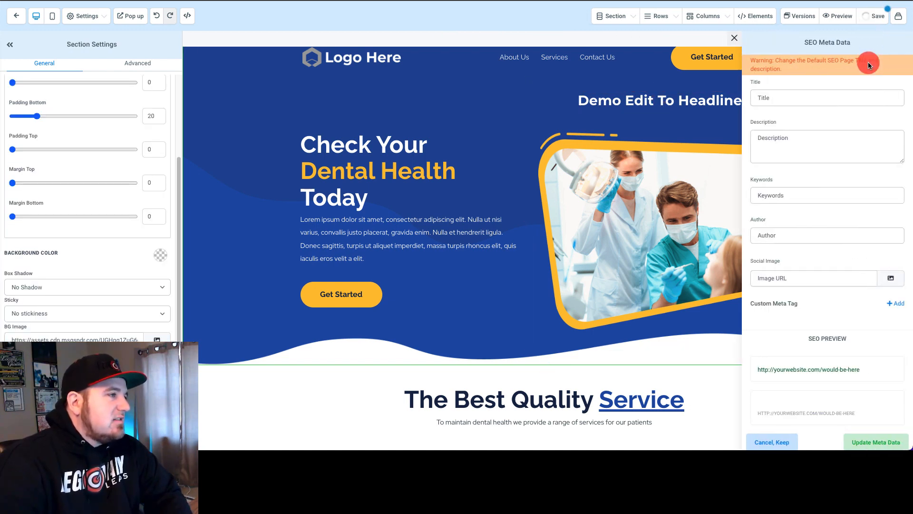
{"action": "left_click", "coordinate": [736, 38]}
{"action": "left_click", "coordinate": [840, 19]}
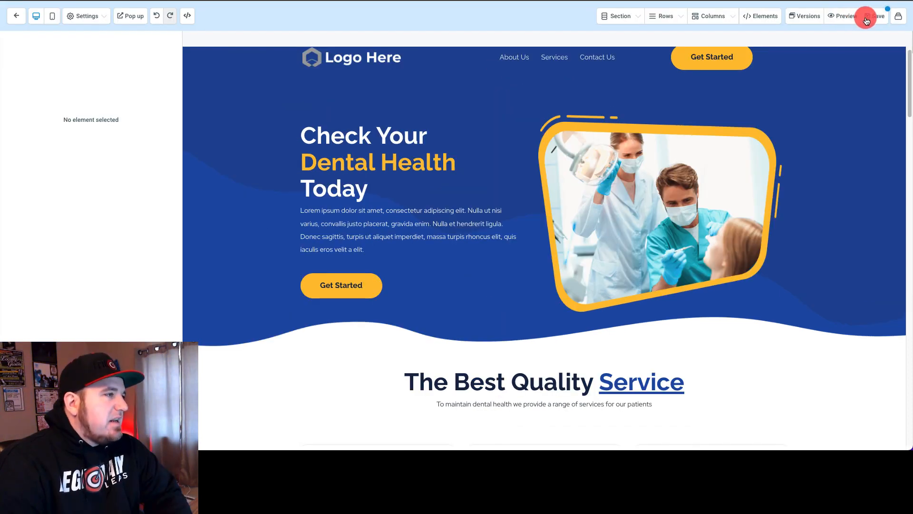
Step: Save the page, and choose the Legendary Leads logo as the social image in its SEO meta data
{"action": "left_click", "coordinate": [868, 17]}
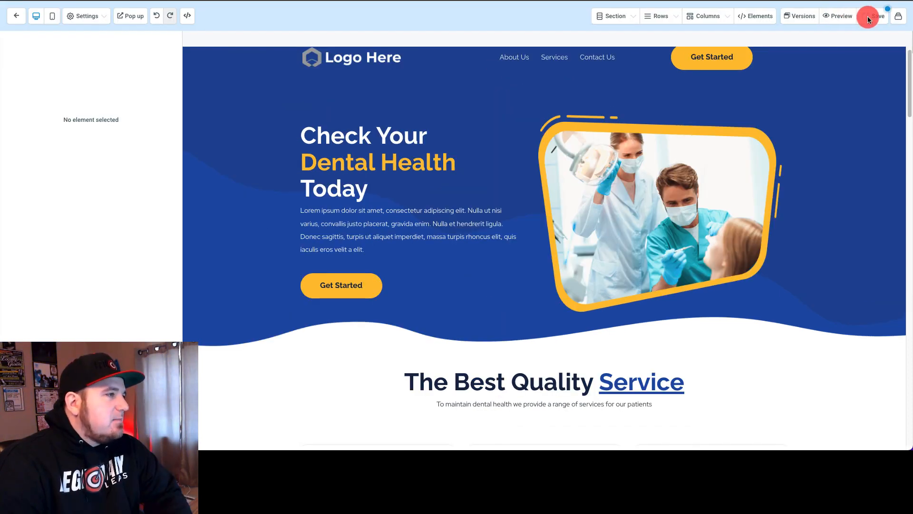
{"action": "left_click", "coordinate": [77, 16]}
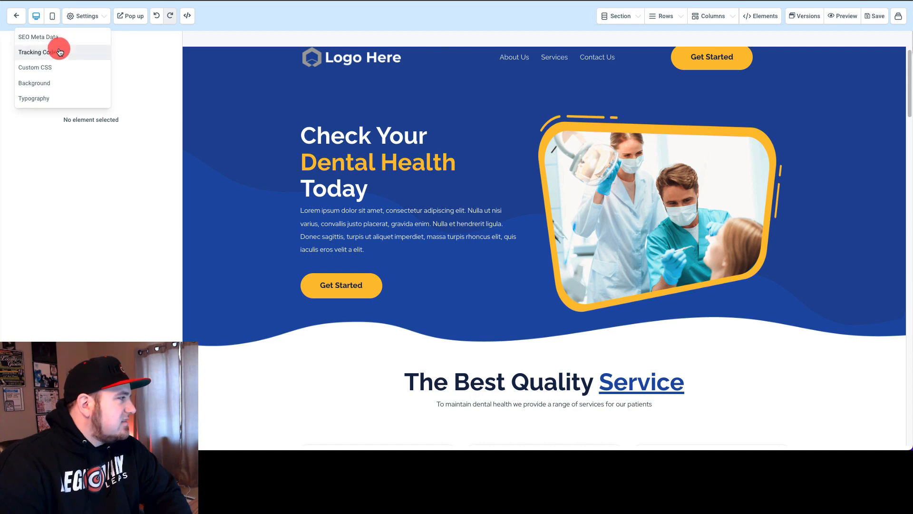
{"action": "left_click", "coordinate": [38, 37]}
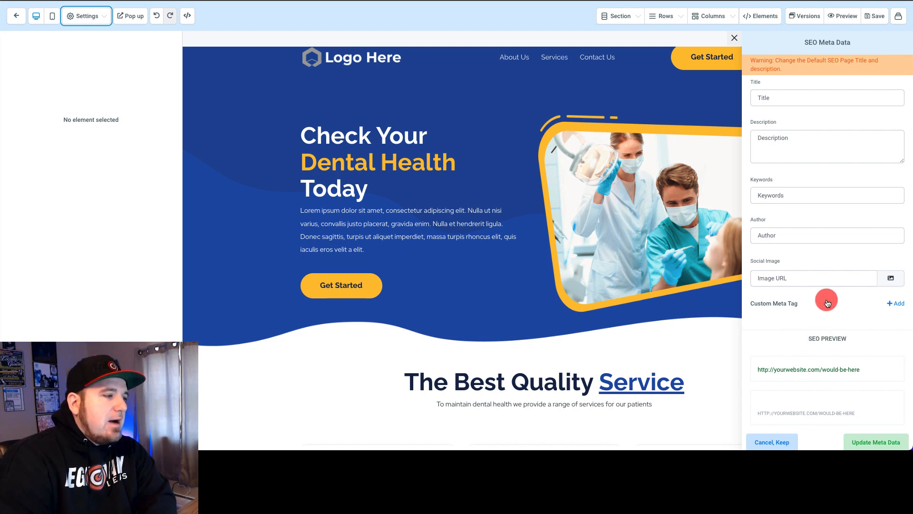
{"action": "left_click", "coordinate": [888, 280]}
{"action": "left_click", "coordinate": [131, 169]}
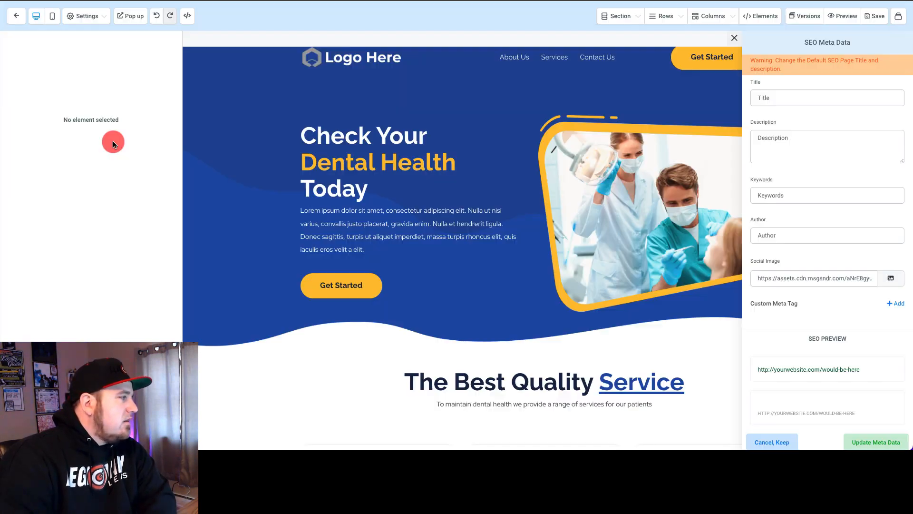
Step: Enter "Legendary Leads" as the SEO title and "Automate Your Marketing!" as the SEO description
{"action": "left_click", "coordinate": [785, 98]}
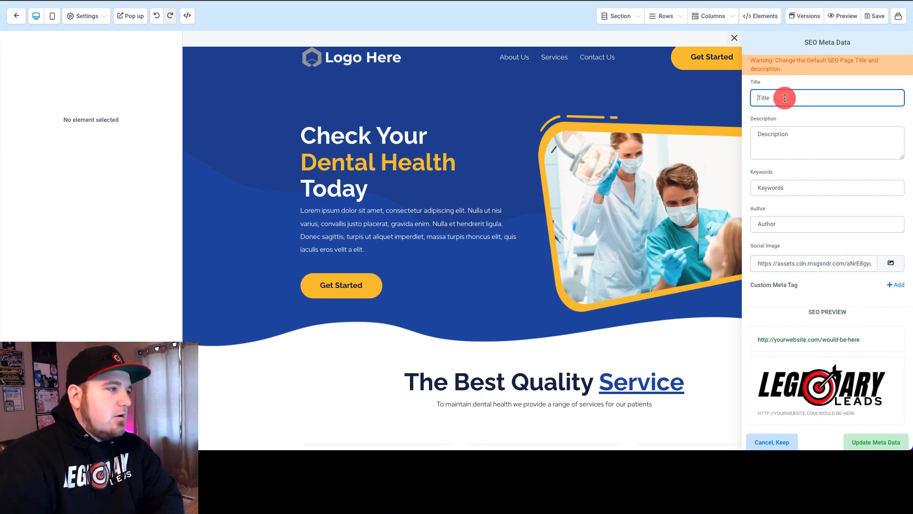
{"action": "type", "text": "Legendary Leads"}
{"action": "key", "text": "Tab"}
{"action": "type", "text": "Automate Your Marke"}
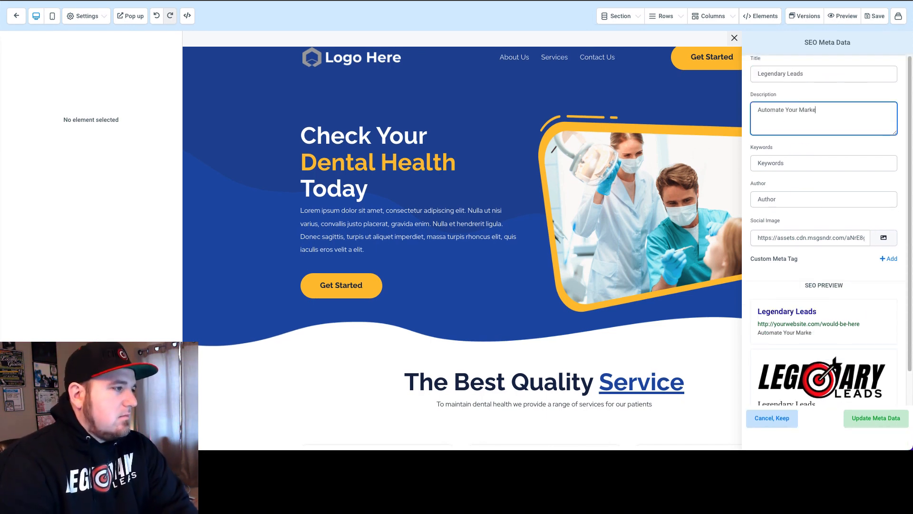
{"action": "type", "text": "ting!"}
Step: Review the SEO preview with its social share card, and update the page's meta data
{"action": "scroll", "coordinate": [852, 303], "scroll_direction": "down", "scroll_amount": 1}
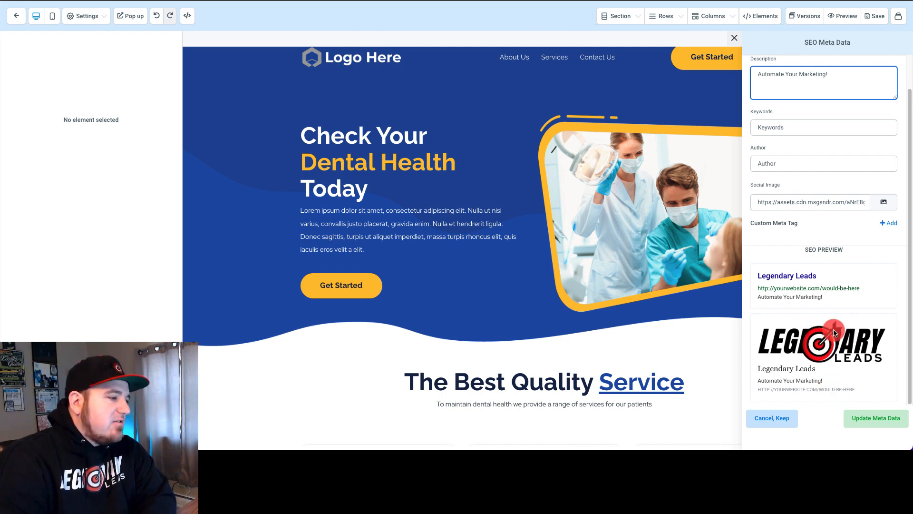
{"action": "left_click_drag", "start_coordinate": [760, 380], "coordinate": [818, 377]}
{"action": "scroll", "coordinate": [821, 361], "scroll_direction": "up", "scroll_amount": 1}
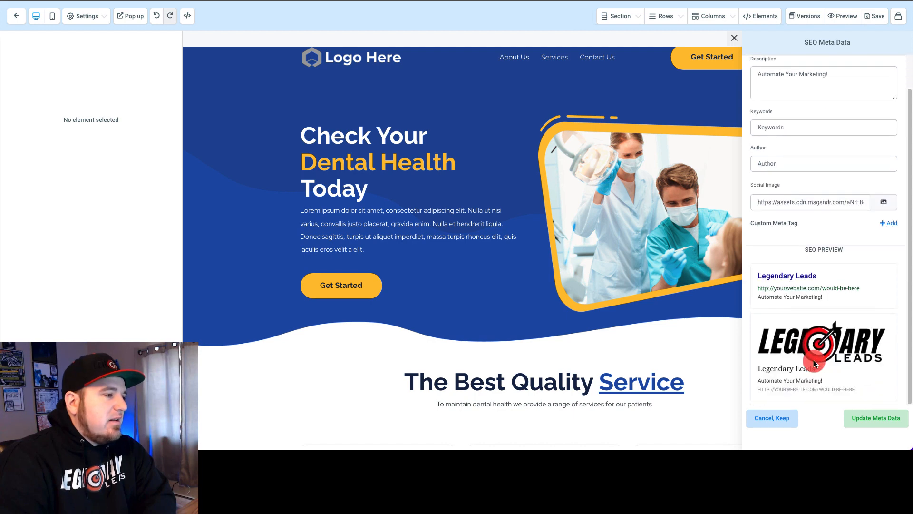
{"action": "scroll", "coordinate": [820, 371], "scroll_direction": "down", "scroll_amount": 1}
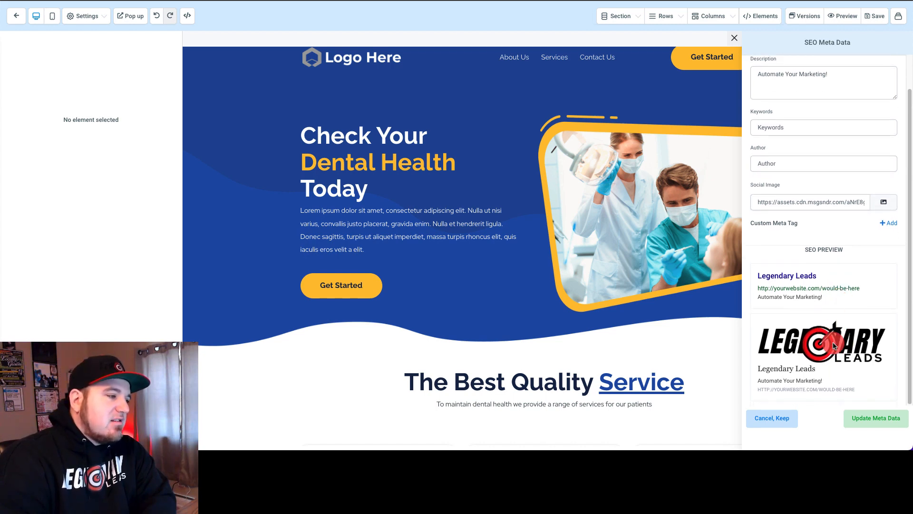
{"action": "scroll", "coordinate": [832, 345], "scroll_direction": "up", "scroll_amount": 1}
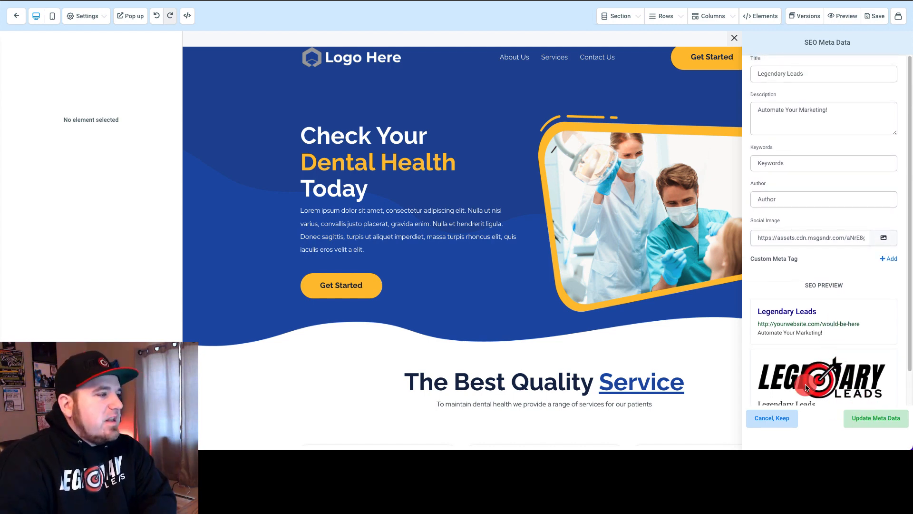
{"action": "left_click", "coordinate": [876, 418]}
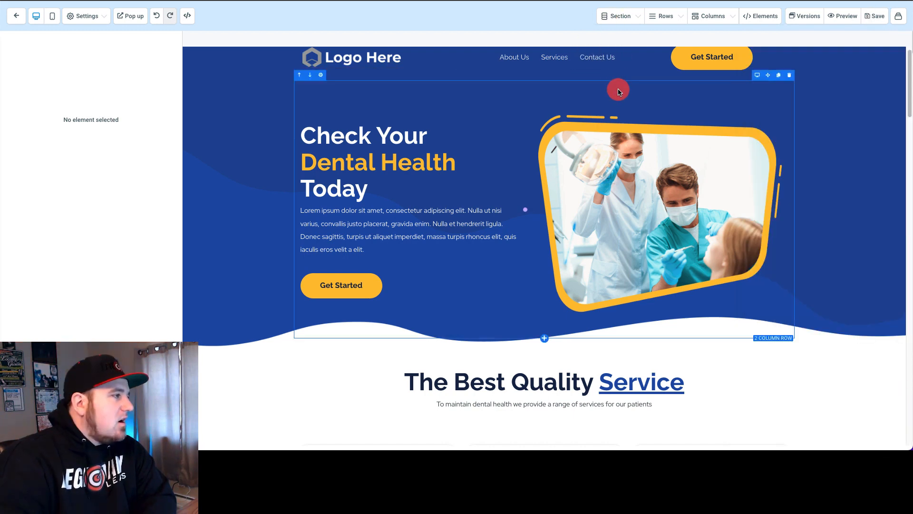
Step: Open the hero section's settings and look over the desktop layout of the page
{"action": "left_click", "coordinate": [239, 197]}
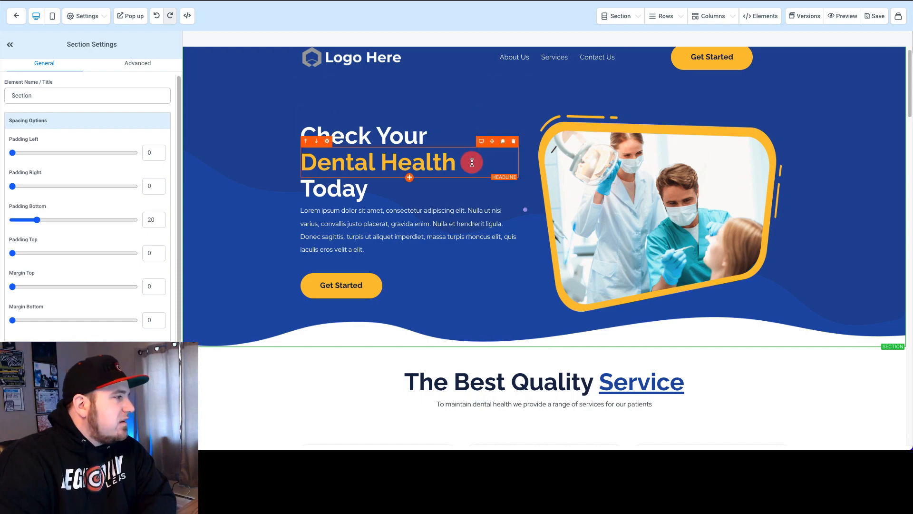
{"action": "scroll", "coordinate": [862, 214], "scroll_direction": "down", "scroll_amount": 20}
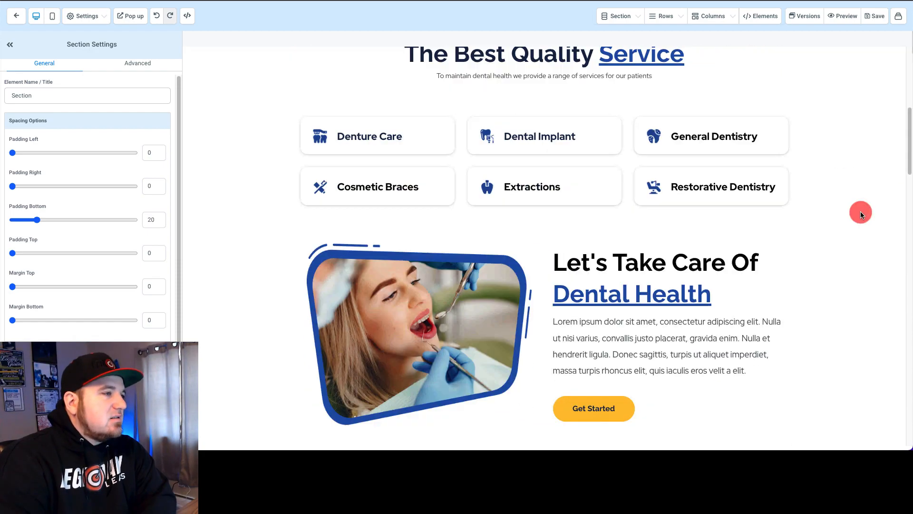
{"action": "scroll", "coordinate": [863, 193], "scroll_direction": "up", "scroll_amount": 20}
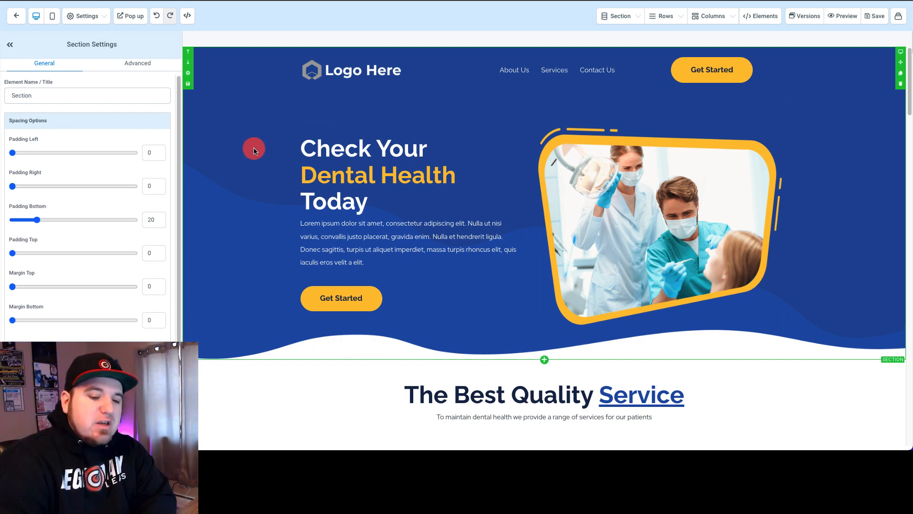
Step: Switch to the mobile view and examine how the page's sections are laid out on a phone
{"action": "left_click", "coordinate": [53, 17]}
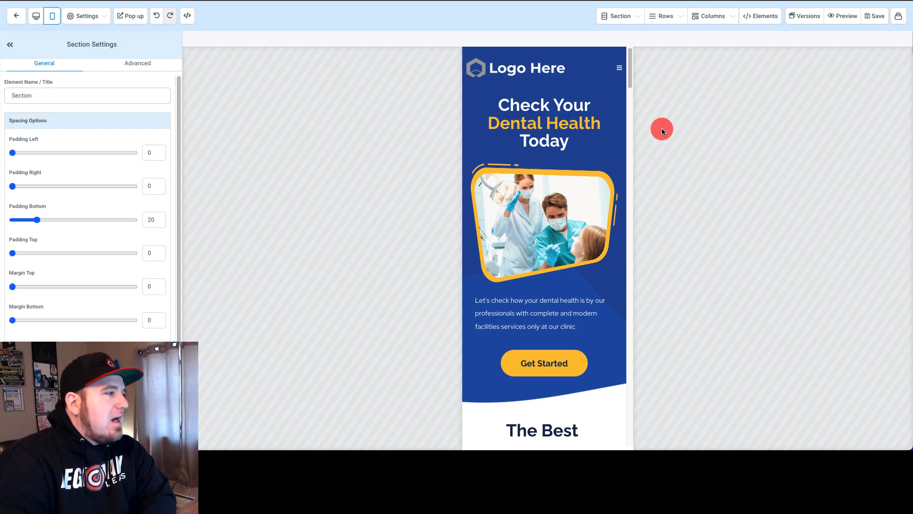
{"action": "scroll", "coordinate": [587, 189], "scroll_direction": "down", "scroll_amount": 3}
{"action": "scroll", "coordinate": [588, 188], "scroll_direction": "down", "scroll_amount": 20}
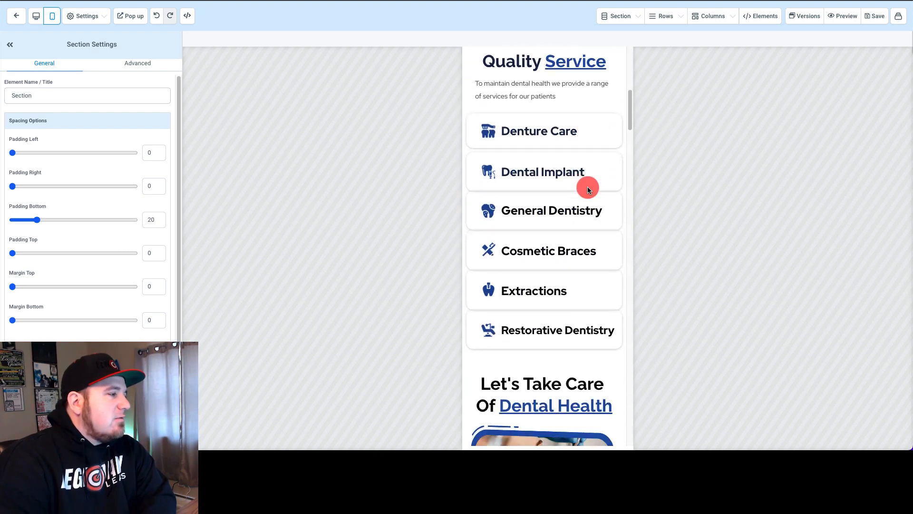
{"action": "scroll", "coordinate": [588, 187], "scroll_direction": "down", "scroll_amount": 20}
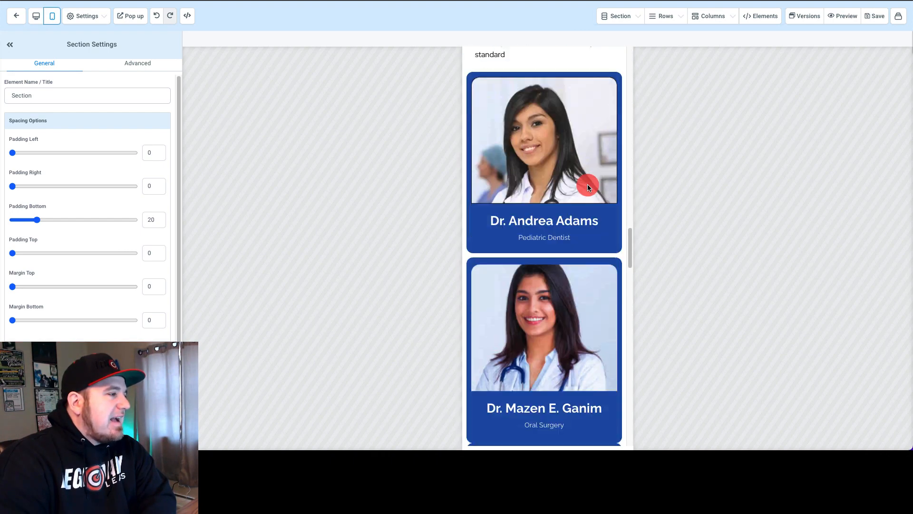
{"action": "scroll", "coordinate": [587, 175], "scroll_direction": "up", "scroll_amount": 20}
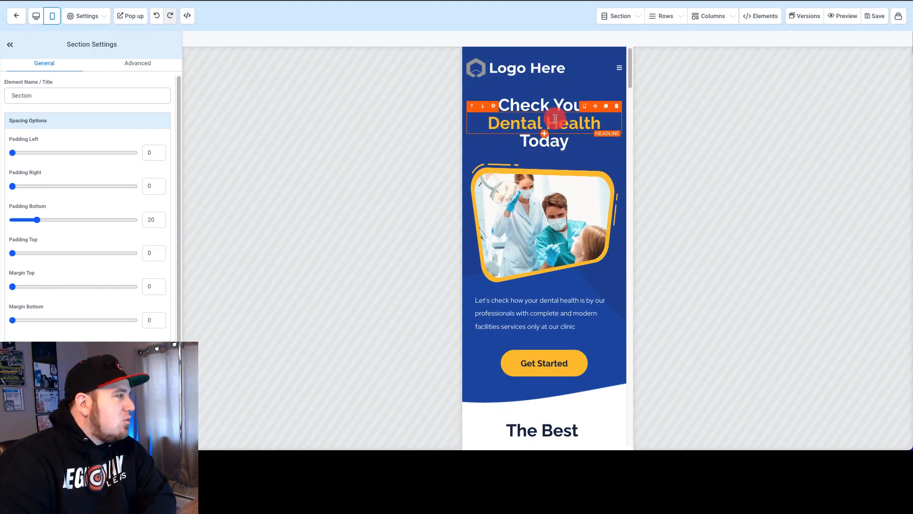
Step: Inspect the advanced visibility settings of the hero section and of the mobile "Dental Health" headline
{"action": "left_click", "coordinate": [135, 63]}
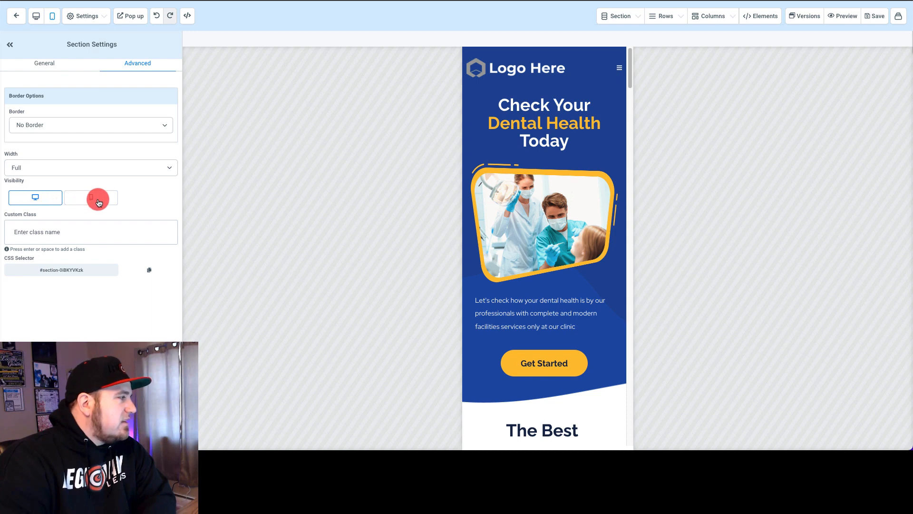
{"action": "left_click", "coordinate": [578, 123]}
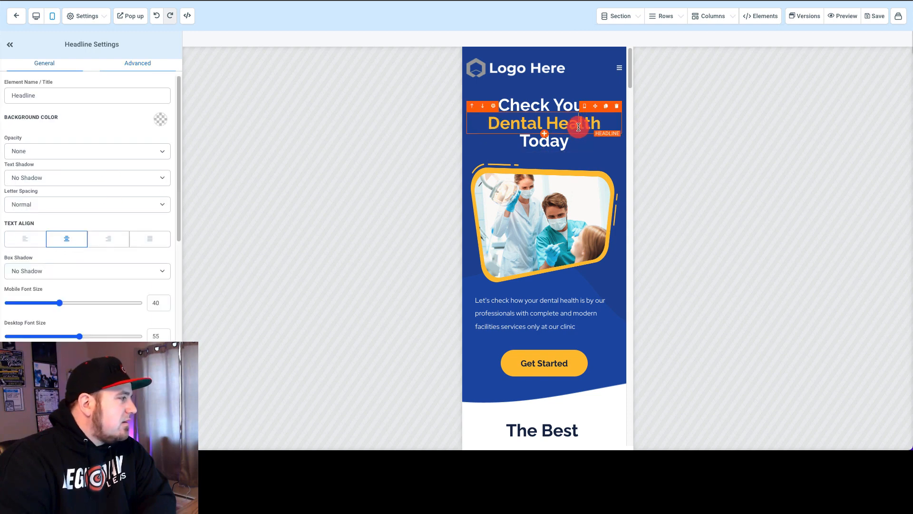
{"action": "left_click", "coordinate": [144, 69]}
{"action": "left_click", "coordinate": [98, 238]}
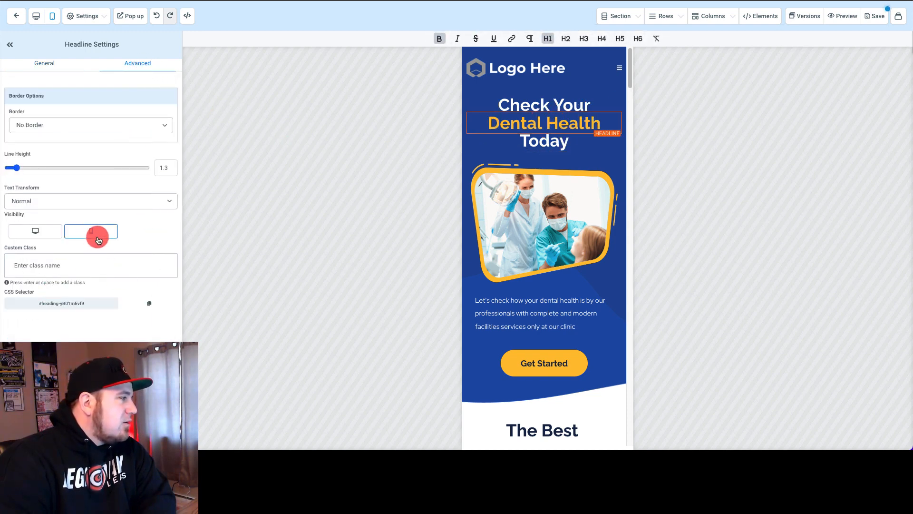
Step: Switch to the desktop view and replace the word "Dental" with "CHANGE" in the yellow hero headline
{"action": "left_click", "coordinate": [37, 16]}
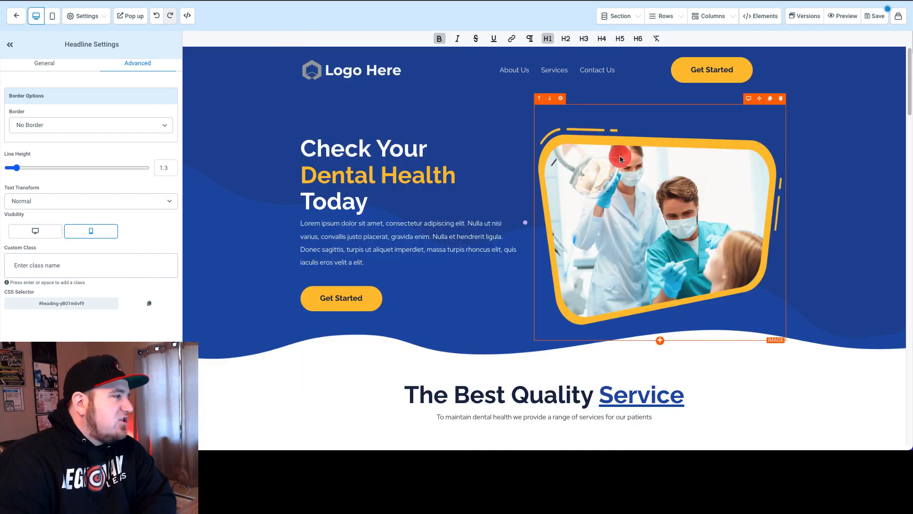
{"action": "left_click", "coordinate": [370, 175]}
{"action": "double_click", "coordinate": [370, 175]}
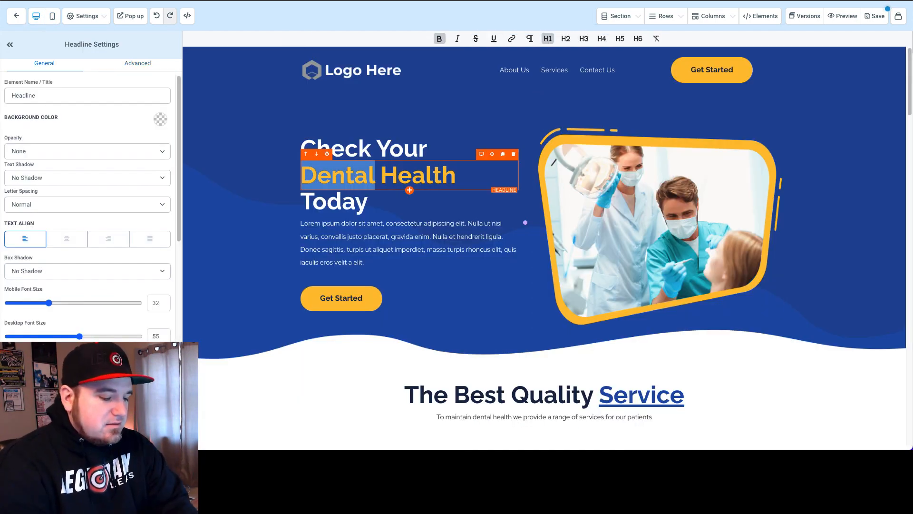
{"action": "type", "text": "CHANGE"}
{"action": "left_click", "coordinate": [245, 136]}
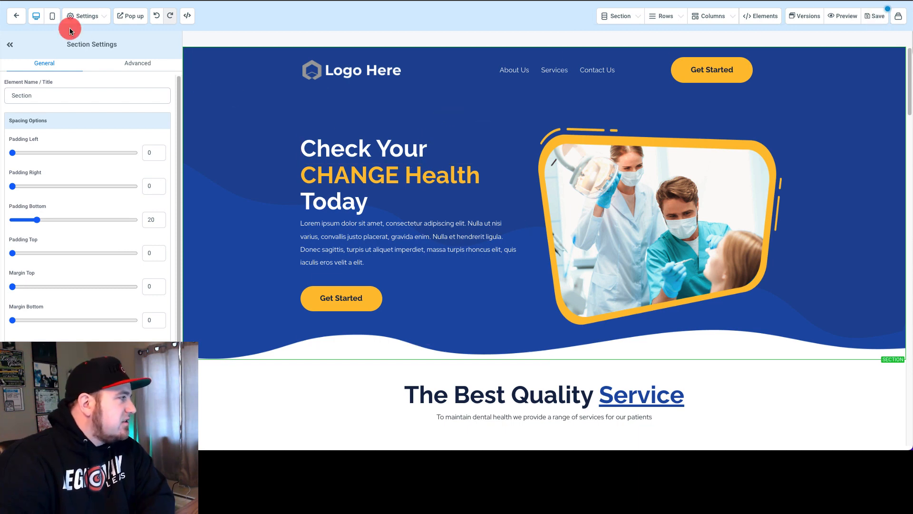
Step: Switch to the mobile view and replace "Dental" with "CHANGE" in the yellow hero headline there as well
{"action": "left_click", "coordinate": [52, 15]}
{"action": "left_click", "coordinate": [542, 123]}
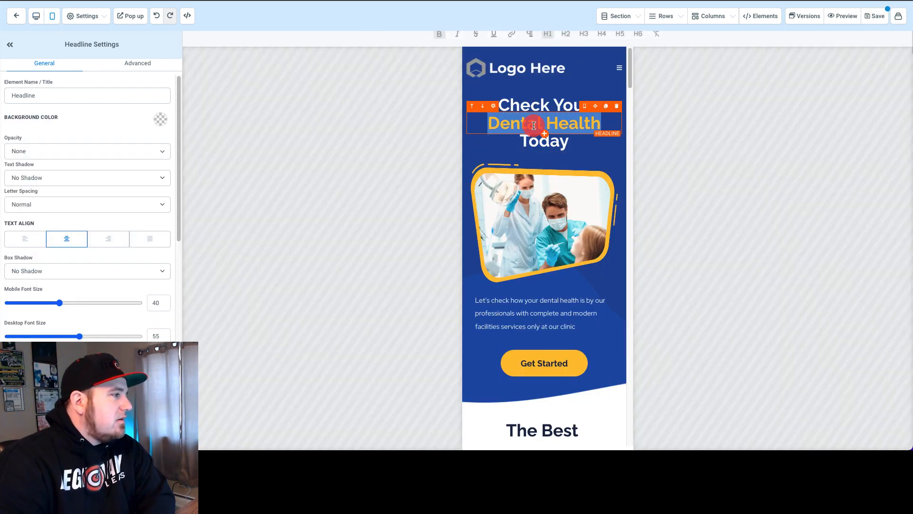
{"action": "double_click", "coordinate": [542, 125]}
{"action": "type", "text": "CHANGE"}
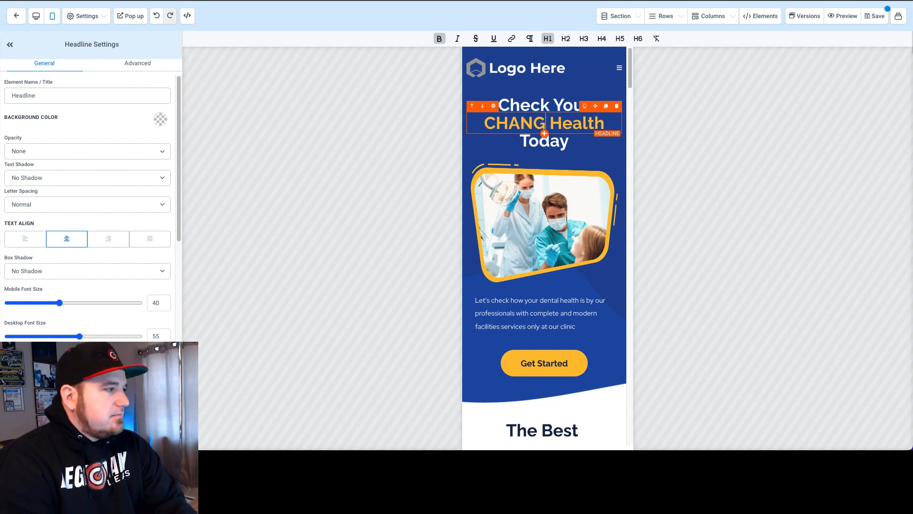
{"action": "left_click", "coordinate": [542, 224]}
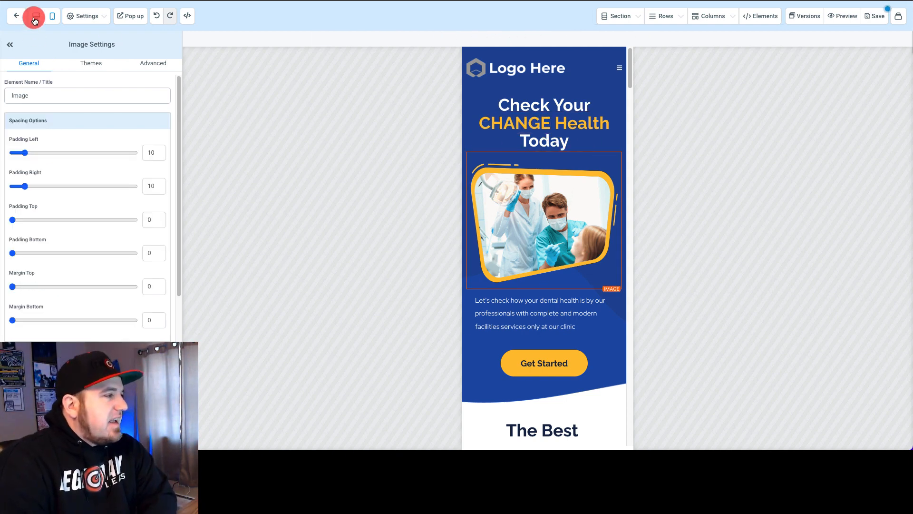
Step: Check the desktop "CHANGE Health" headline's visibility settings and compare the desktop and mobile views
{"action": "left_click", "coordinate": [36, 16]}
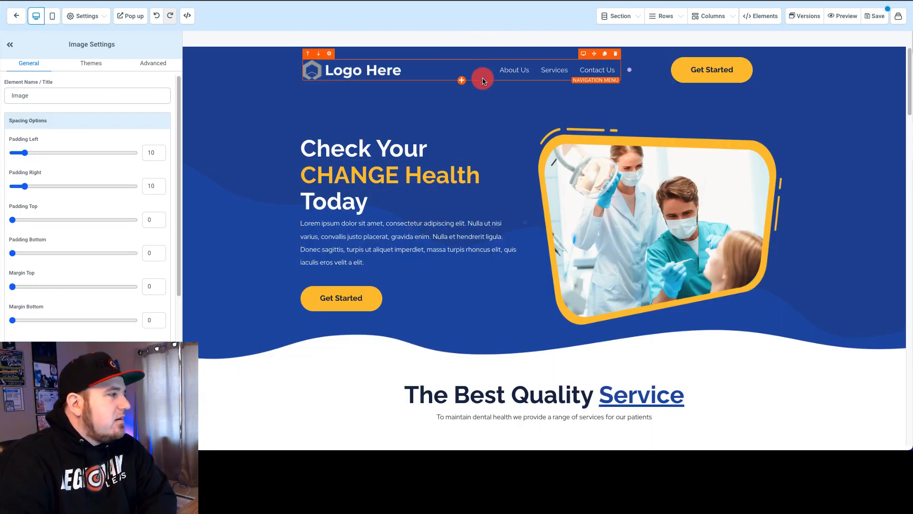
{"action": "left_click", "coordinate": [395, 175]}
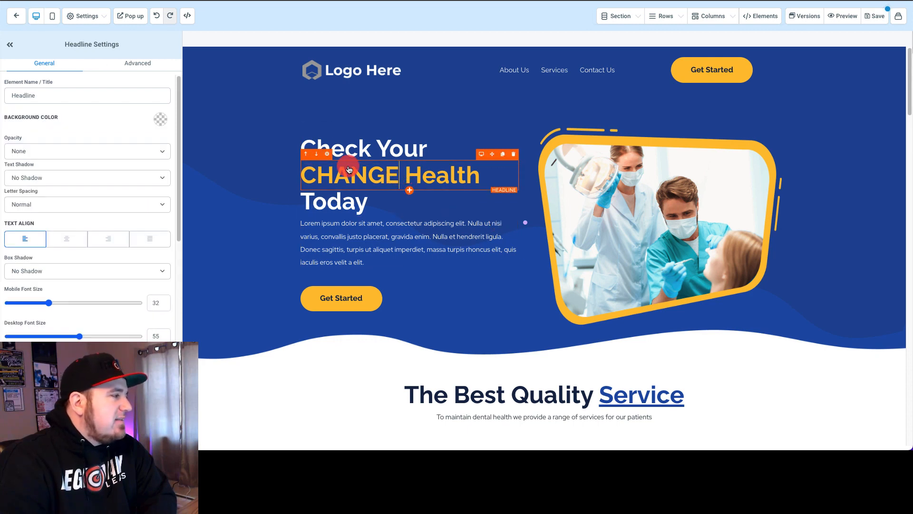
{"action": "left_click", "coordinate": [130, 64]}
{"action": "left_click", "coordinate": [51, 18]}
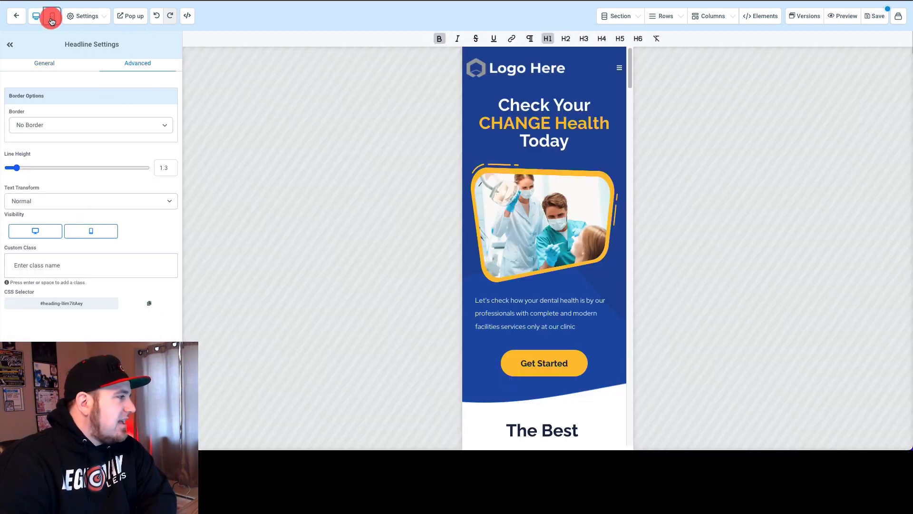
{"action": "left_click", "coordinate": [35, 16]}
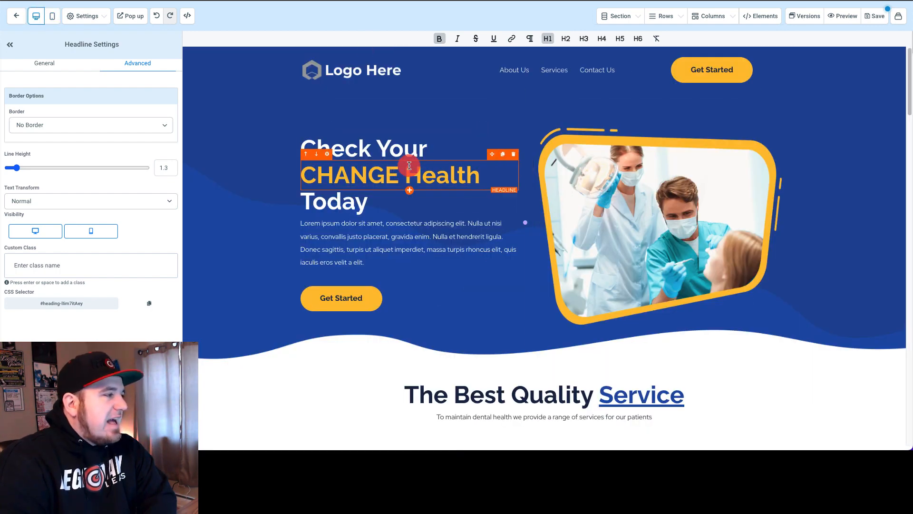
Step: Set the mobile font size of the desktop view's "CHANGE Health" headline to 37
{"action": "left_click", "coordinate": [55, 62]}
{"action": "scroll", "coordinate": [100, 250], "scroll_direction": "down", "scroll_amount": 1}
{"action": "scroll", "coordinate": [101, 250], "scroll_direction": "down", "scroll_amount": 2}
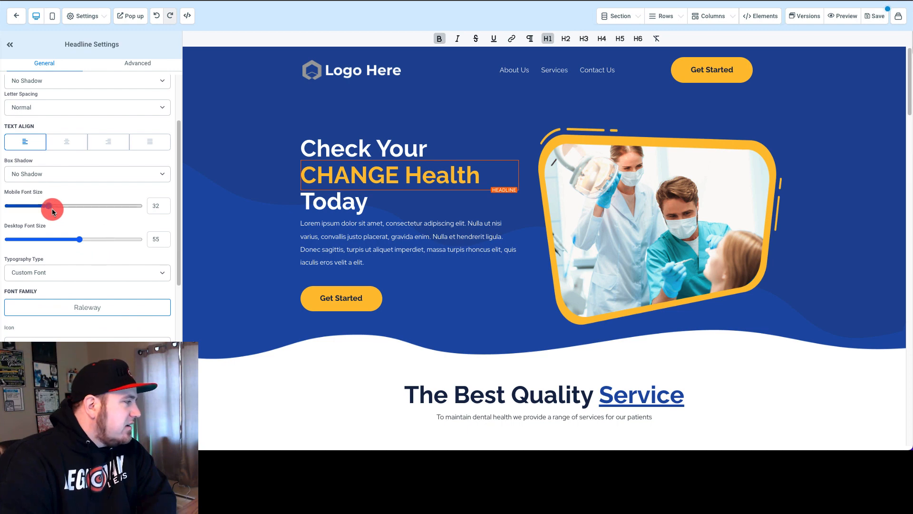
{"action": "mouse_move", "coordinate": [44, 205]}
{"action": "left_mouse_down"}
{"action": "mouse_move", "coordinate": [30, 206]}
{"action": "mouse_move", "coordinate": [55, 206]}
{"action": "left_mouse_up"}
Step: Check the "CHANGE Health" headline in the mobile view and return to the desktop view
{"action": "left_click", "coordinate": [51, 17]}
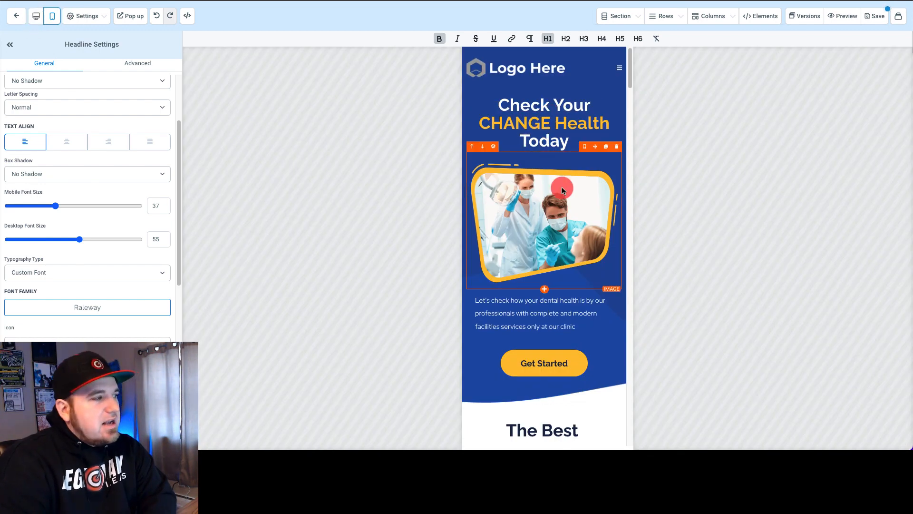
{"action": "scroll", "coordinate": [561, 188], "scroll_direction": "down", "scroll_amount": 4}
{"action": "scroll", "coordinate": [563, 191], "scroll_direction": "down", "scroll_amount": 6}
{"action": "scroll", "coordinate": [561, 188], "scroll_direction": "up", "scroll_amount": 10}
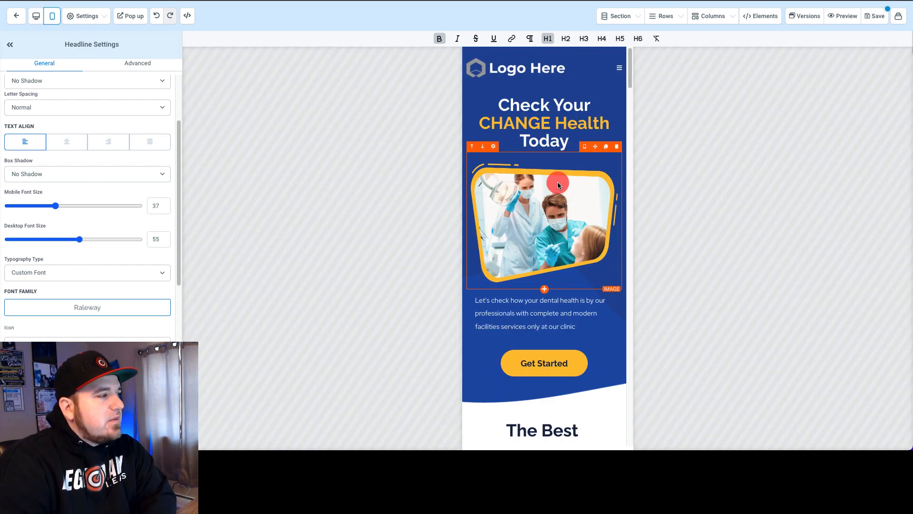
{"action": "left_click", "coordinate": [36, 19]}
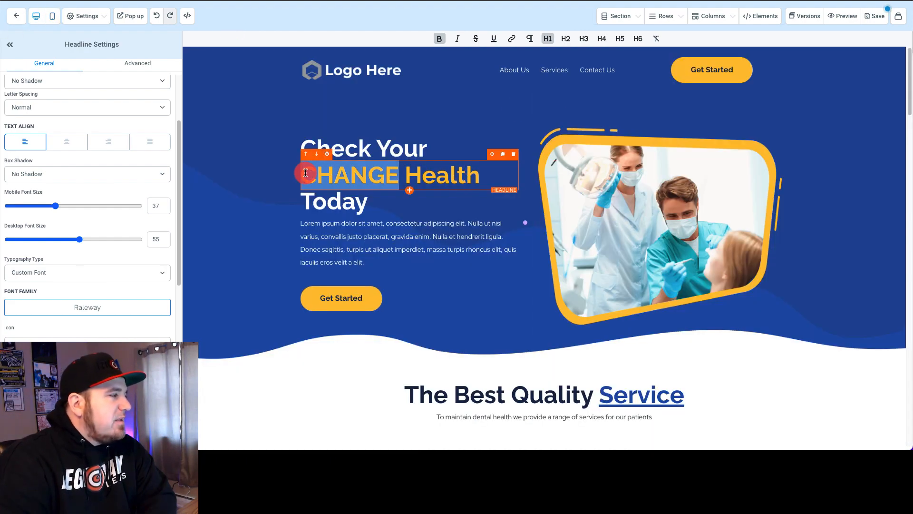
Step: Change the desktop view's yellow "CHANGE Health" hero headline back to "Dental Health"
{"action": "left_click", "coordinate": [309, 156]}
{"action": "left_click", "coordinate": [345, 180]}
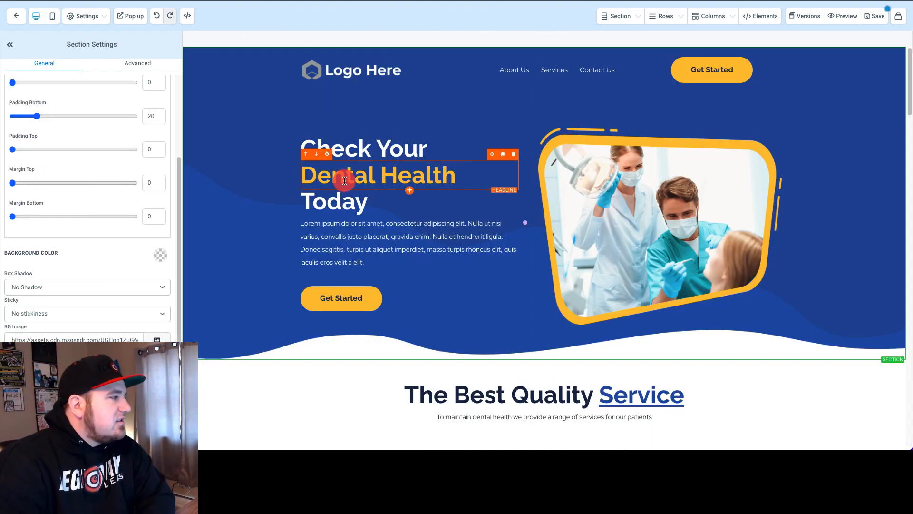
Step: Check the bold text color swatches available for the "Dental Health" headline and leave the color as it is
{"action": "triple_click", "coordinate": [344, 181]}
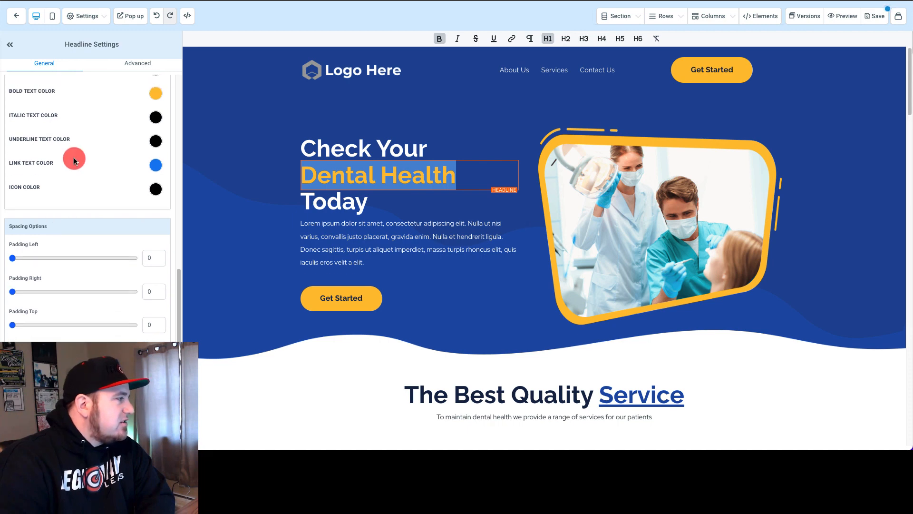
{"action": "scroll", "coordinate": [74, 158], "scroll_direction": "up", "scroll_amount": 2}
{"action": "left_click", "coordinate": [157, 148]}
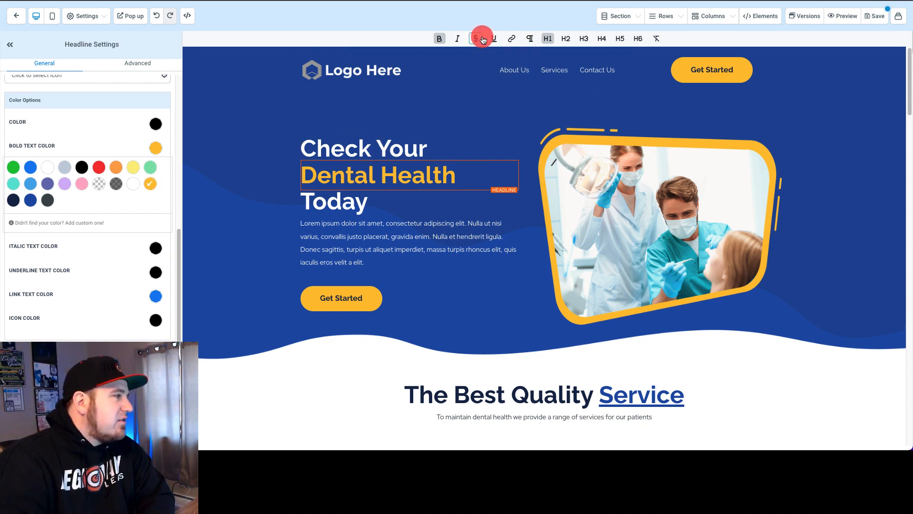
{"action": "left_click", "coordinate": [155, 146]}
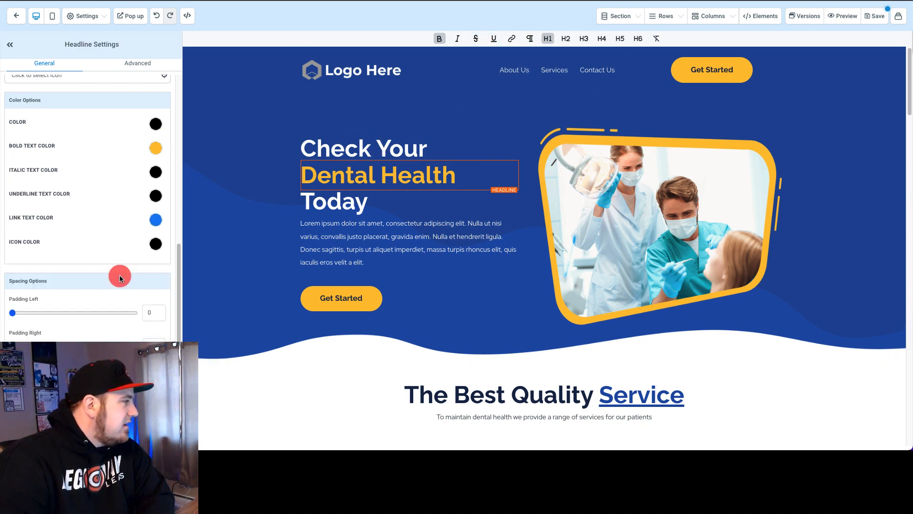
Step: Slightly increase the margin above the "Dental Health" headline in its spacing options
{"action": "scroll", "coordinate": [119, 274], "scroll_direction": "down", "scroll_amount": 3}
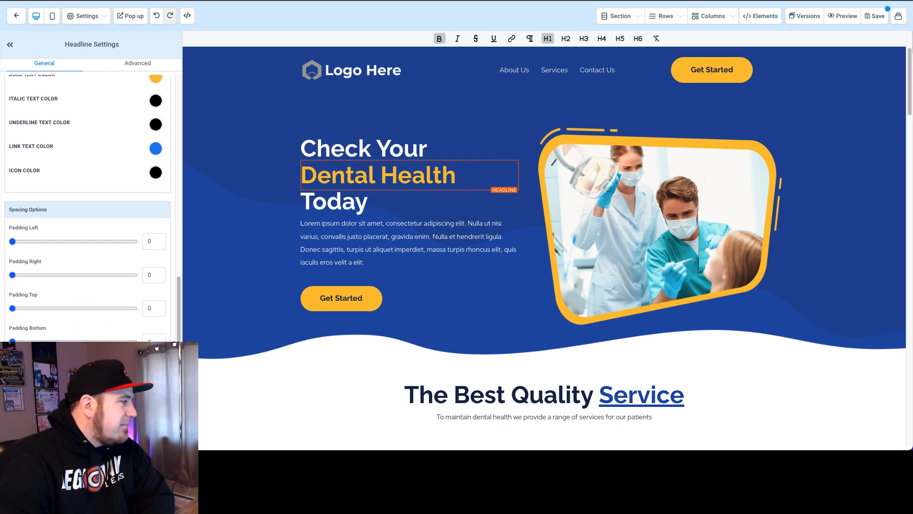
{"action": "mouse_move", "coordinate": [72, 375]}
{"action": "left_mouse_down"}
{"action": "mouse_move", "coordinate": [84, 375]}
{"action": "mouse_move", "coordinate": [75, 375]}
{"action": "left_mouse_up"}
{"action": "scroll", "coordinate": [32, 250], "scroll_direction": "up", "scroll_amount": 10}
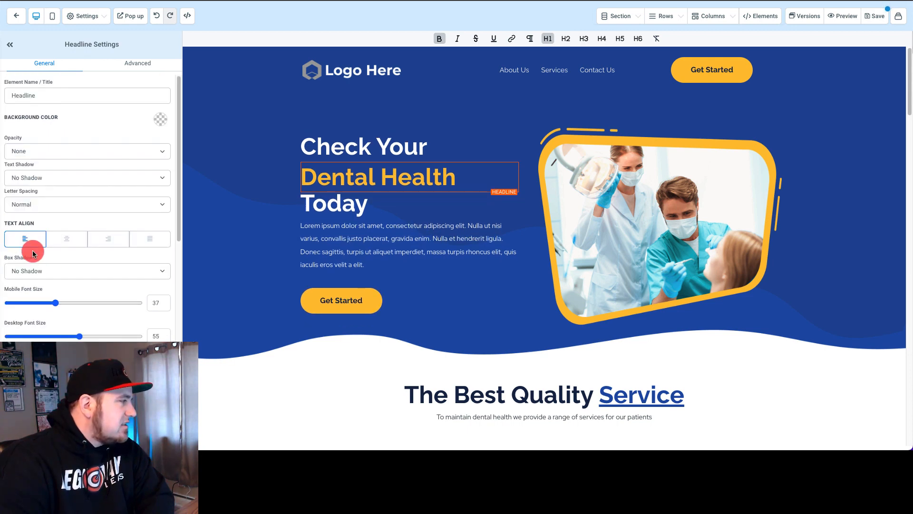
Step: Try centered and right text alignment on the "Dental Health" headline, then return it to left alignment
{"action": "left_click", "coordinate": [67, 239]}
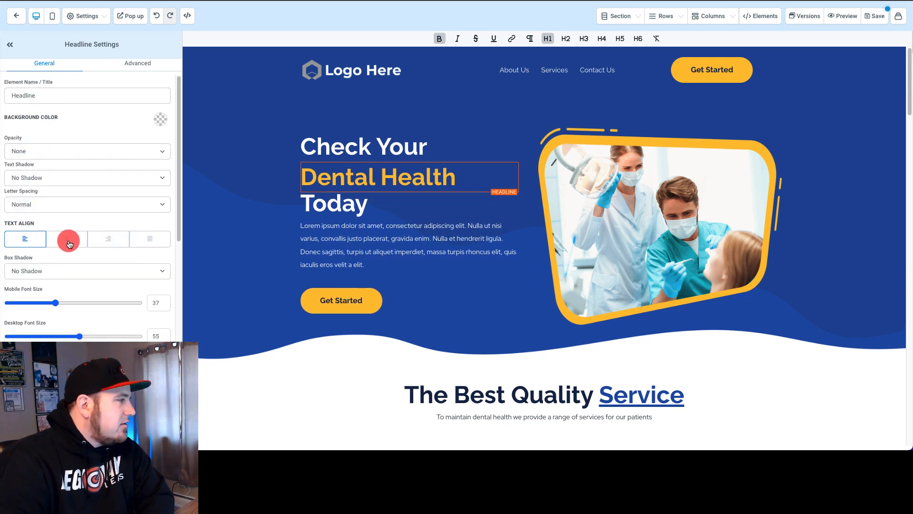
{"action": "left_click", "coordinate": [109, 238]}
{"action": "left_click", "coordinate": [27, 239]}
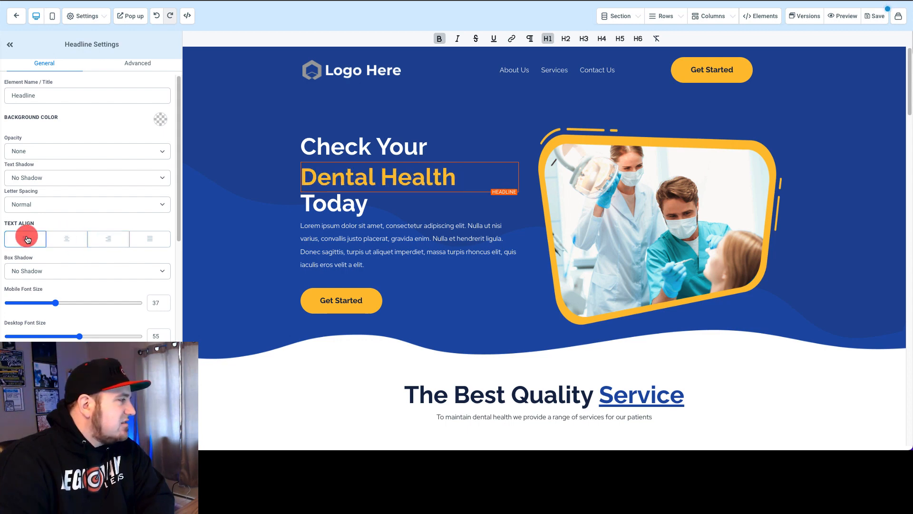
Step: Try the Mid Shadow text shadow on the "Dental Health" headline and reset it to No Shadow
{"action": "left_click", "coordinate": [89, 179]}
{"action": "left_click", "coordinate": [82, 195]}
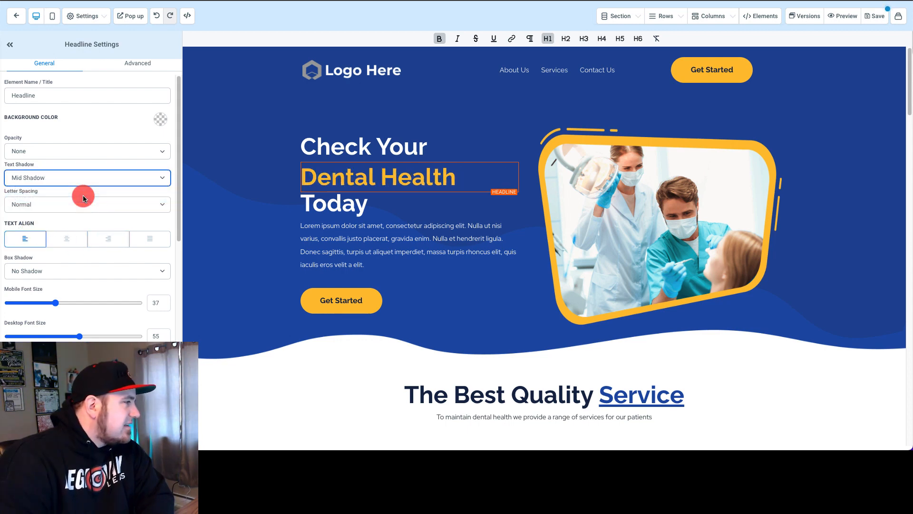
{"action": "left_click", "coordinate": [103, 180]}
{"action": "left_click", "coordinate": [83, 188]}
{"action": "left_click", "coordinate": [84, 180]}
{"action": "left_click", "coordinate": [88, 148]}
Step: Try the Uppercase text transform on the "Dental Health" headline and settle on Capitalize
{"action": "left_click", "coordinate": [138, 64]}
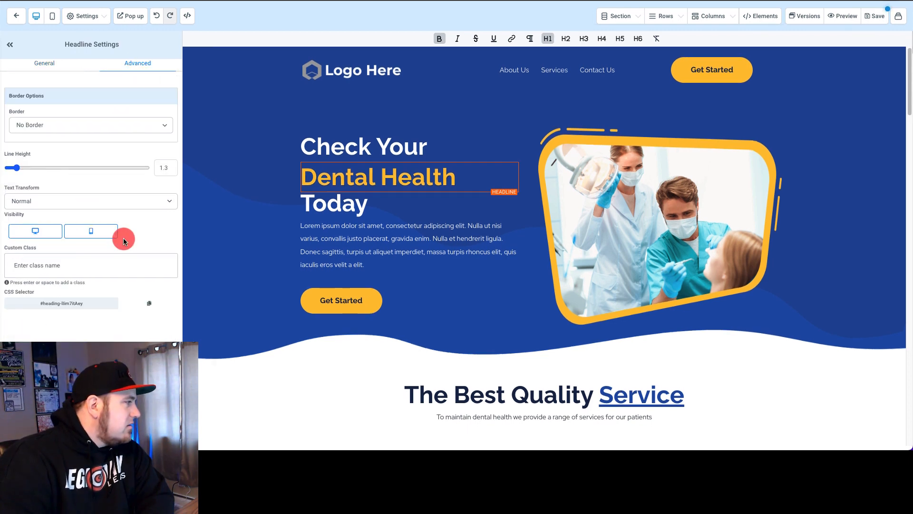
{"action": "left_click", "coordinate": [119, 202]}
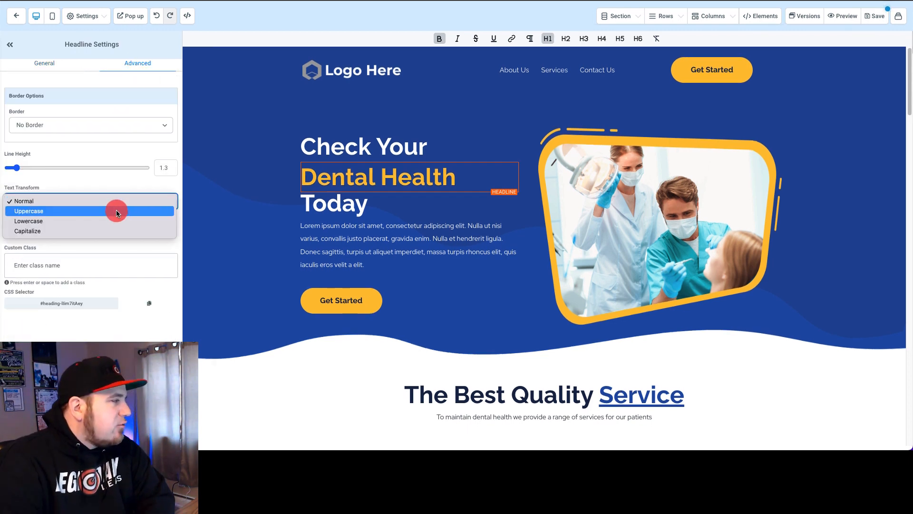
{"action": "left_click", "coordinate": [116, 183]}
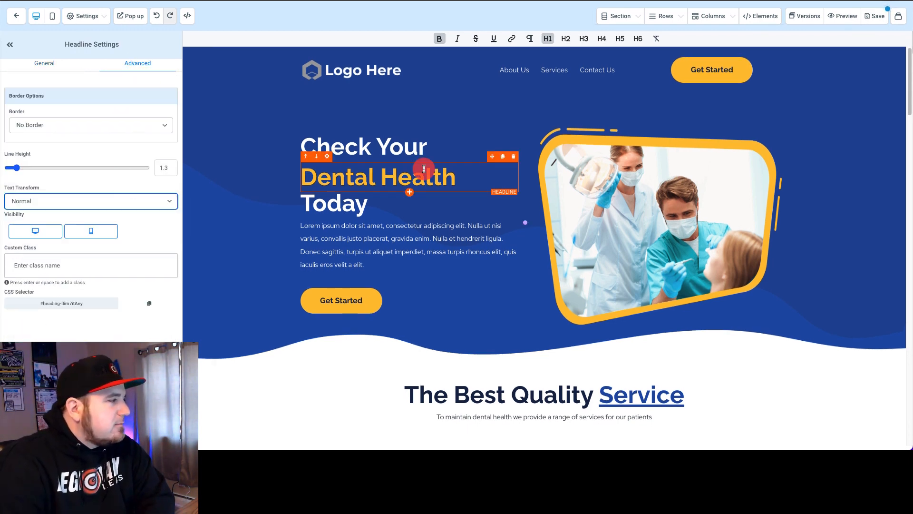
{"action": "left_click", "coordinate": [102, 200]}
{"action": "left_click", "coordinate": [92, 211]}
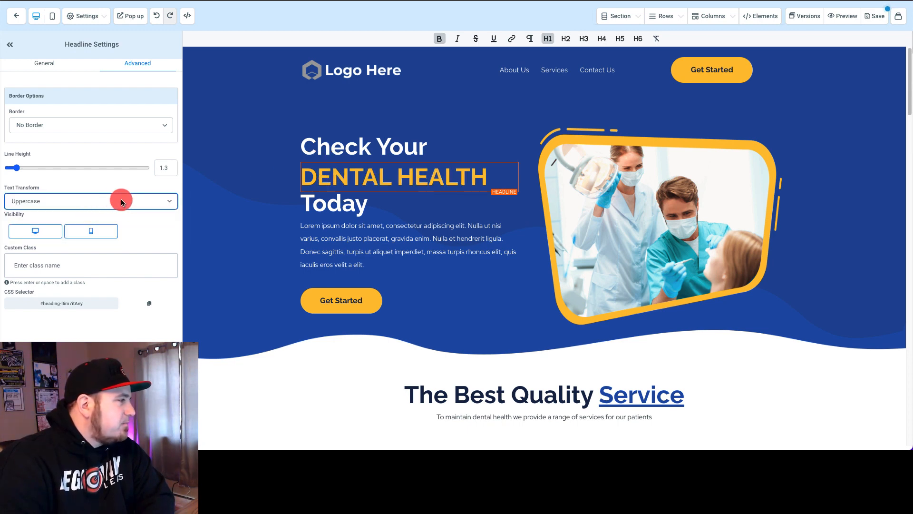
{"action": "left_click", "coordinate": [118, 201]}
{"action": "left_click", "coordinate": [102, 220]}
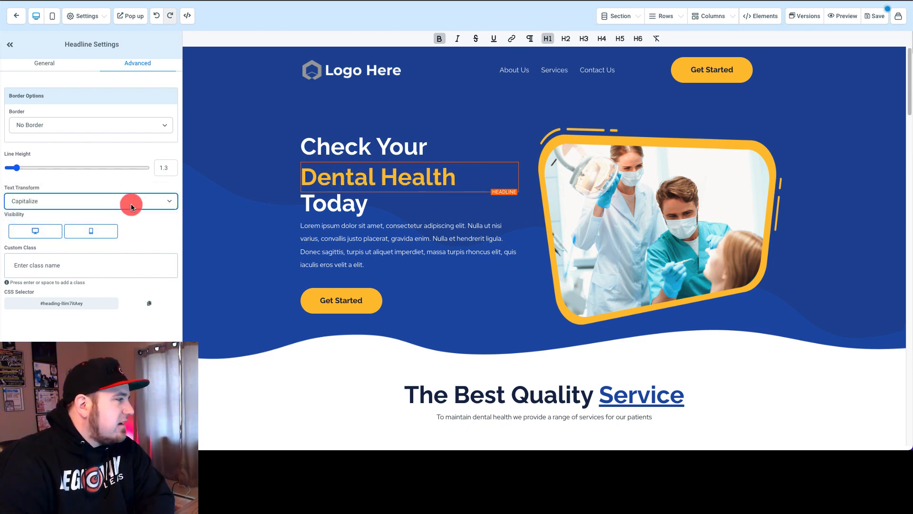
{"action": "left_click", "coordinate": [230, 81]}
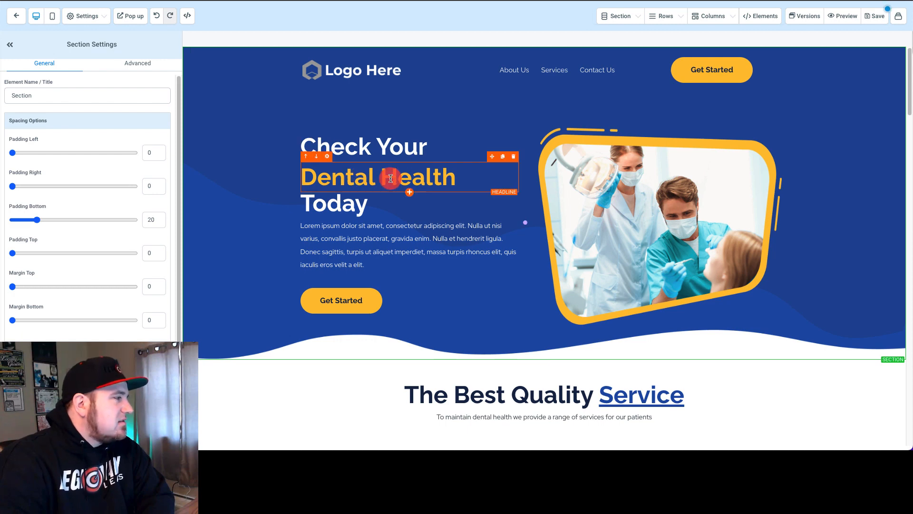
Step: Move a duplicate of the "Dental Health" headline below the hero image and delete that copy
{"action": "left_click", "coordinate": [503, 158]}
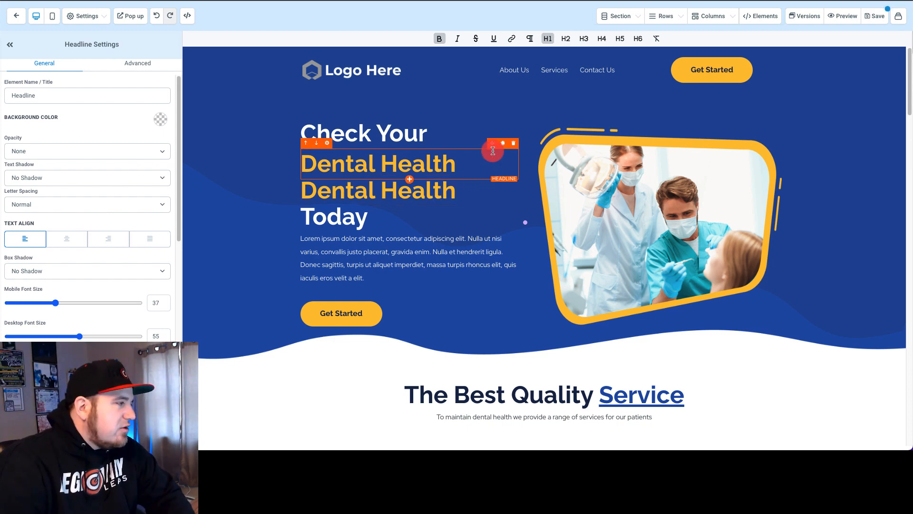
{"action": "mouse_move", "coordinate": [493, 148]}
{"action": "left_mouse_down"}
{"action": "mouse_move", "coordinate": [689, 122]}
{"action": "mouse_move", "coordinate": [695, 277]}
{"action": "left_mouse_up"}
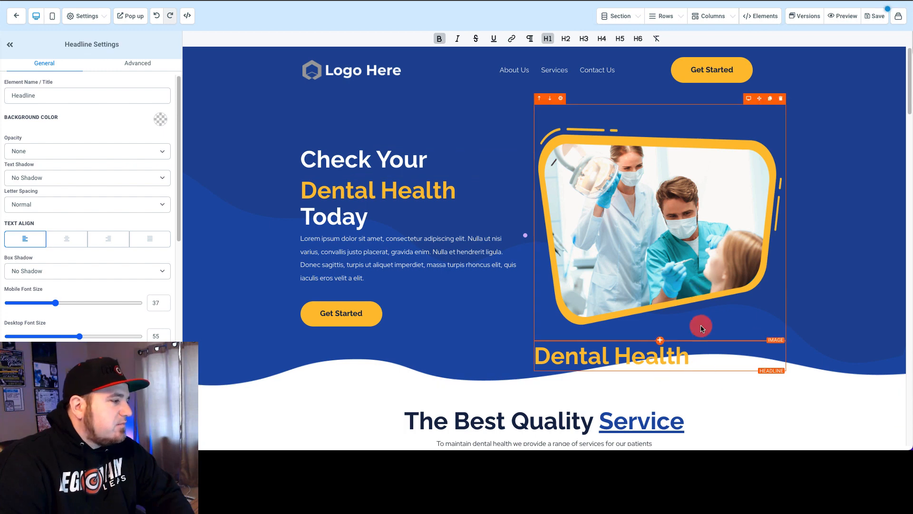
{"action": "left_click", "coordinate": [781, 336]}
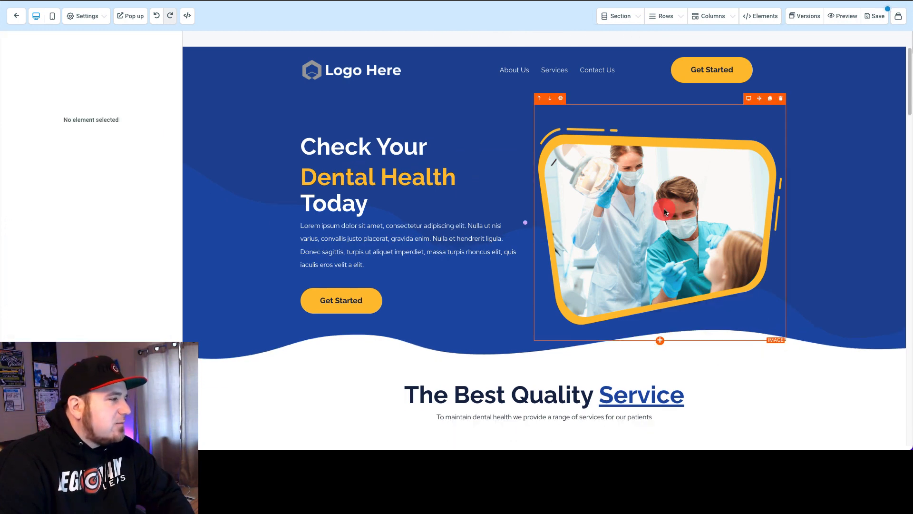
Step: Duplicate the hero image and move the copy above "The Best Quality Service" headline
{"action": "left_click", "coordinate": [735, 153]}
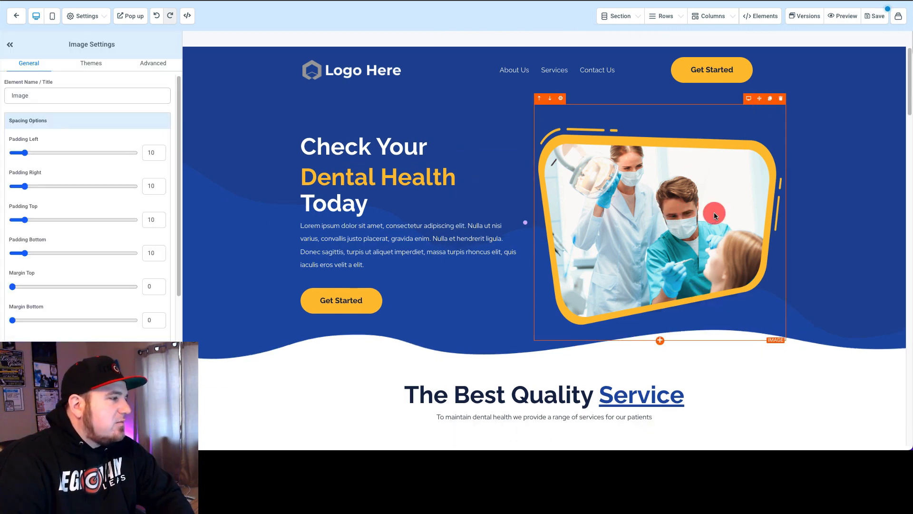
{"action": "left_click", "coordinate": [771, 99]}
{"action": "scroll", "coordinate": [739, 157], "scroll_direction": "down", "scroll_amount": 4}
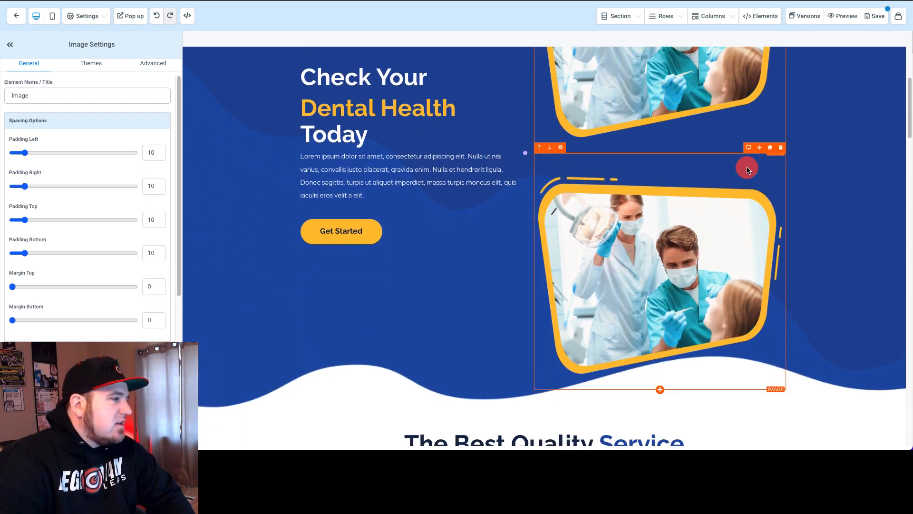
{"action": "left_click_drag", "start_coordinate": [760, 150], "coordinate": [546, 206]}
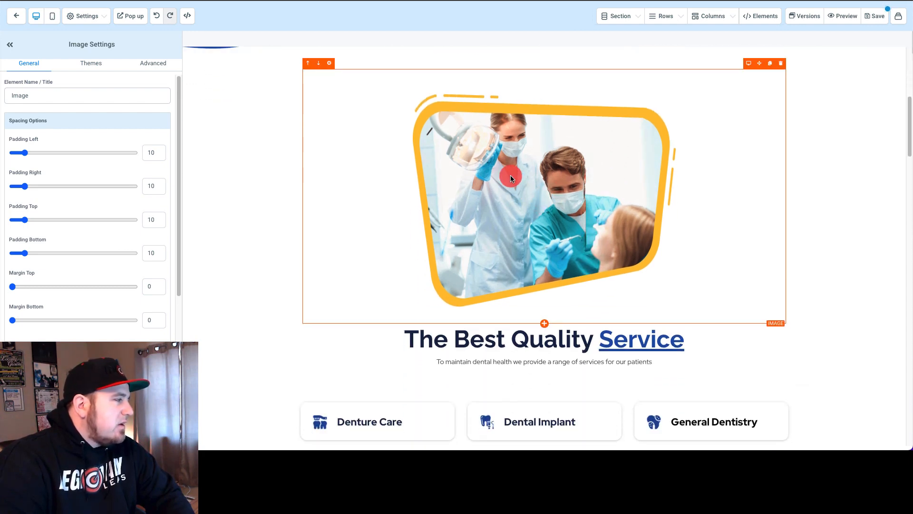
Step: Replace the copied image's source with the Legendary Leads logo from the media library
{"action": "scroll", "coordinate": [55, 146], "scroll_direction": "down", "scroll_amount": 5}
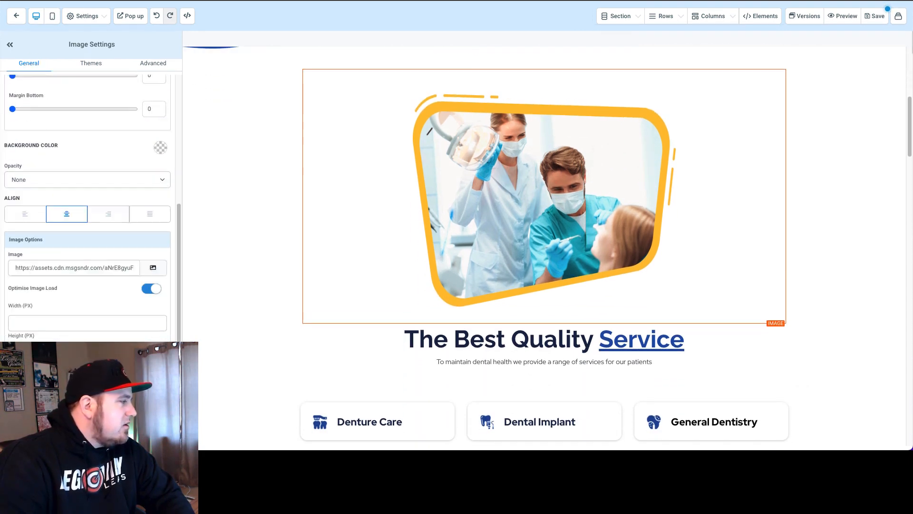
{"action": "scroll", "coordinate": [94, 256], "scroll_direction": "down", "scroll_amount": 1}
{"action": "triple_click", "coordinate": [76, 240]}
{"action": "key", "text": "BackSpace"}
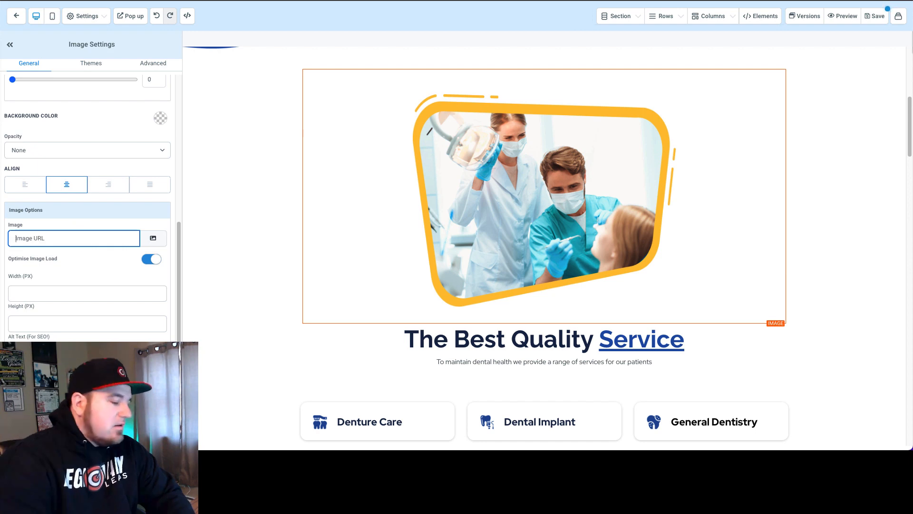
{"action": "left_click", "coordinate": [153, 238]}
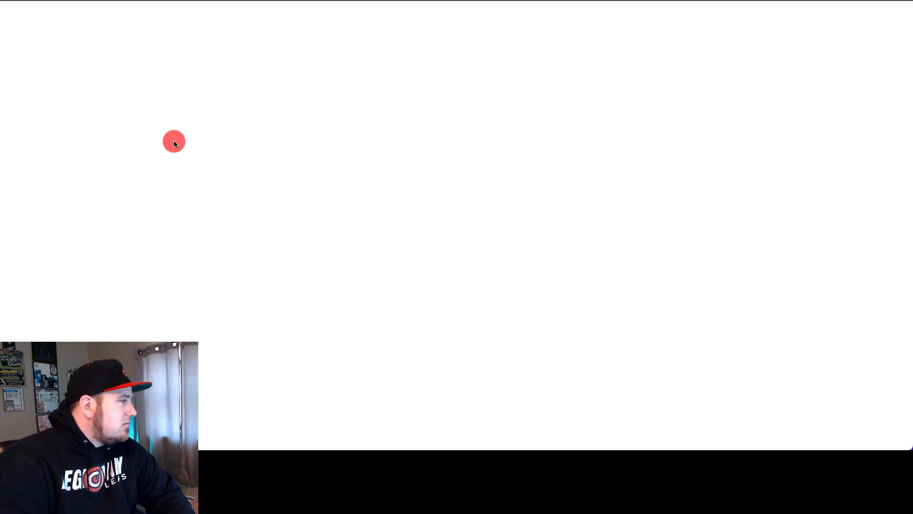
{"action": "left_click", "coordinate": [78, 141]}
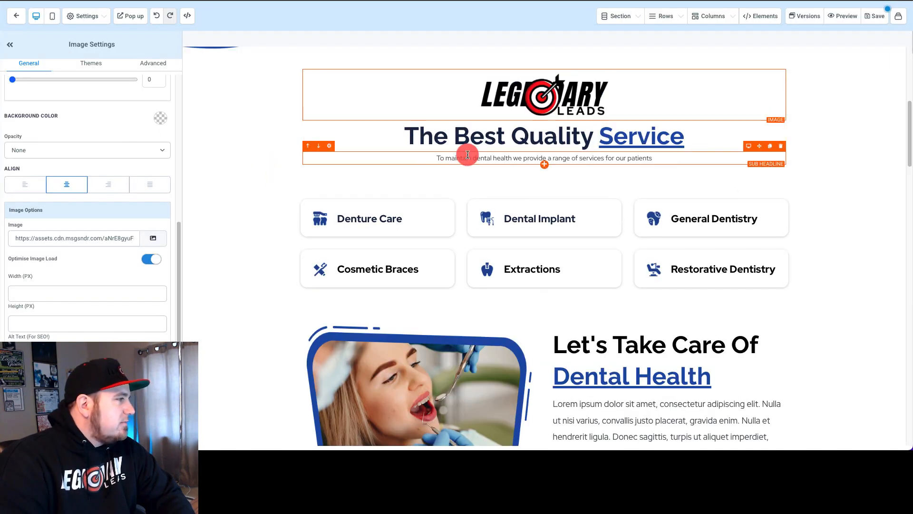
Step: Delete the Legendary Leads logo image above "The Best Quality Service" headline
{"action": "scroll", "coordinate": [466, 153], "scroll_direction": "up", "scroll_amount": 2}
{"action": "left_click", "coordinate": [842, 210]}
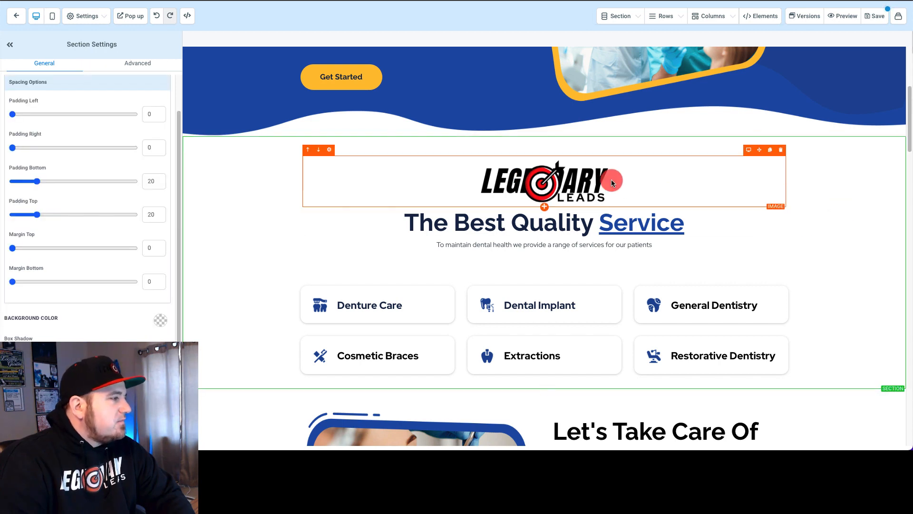
{"action": "left_click", "coordinate": [781, 151]}
{"action": "left_click", "coordinate": [248, 171]}
Step: Open the header navigation menu's settings and look over its menu items
{"action": "scroll", "coordinate": [248, 171], "scroll_direction": "up", "scroll_amount": 5}
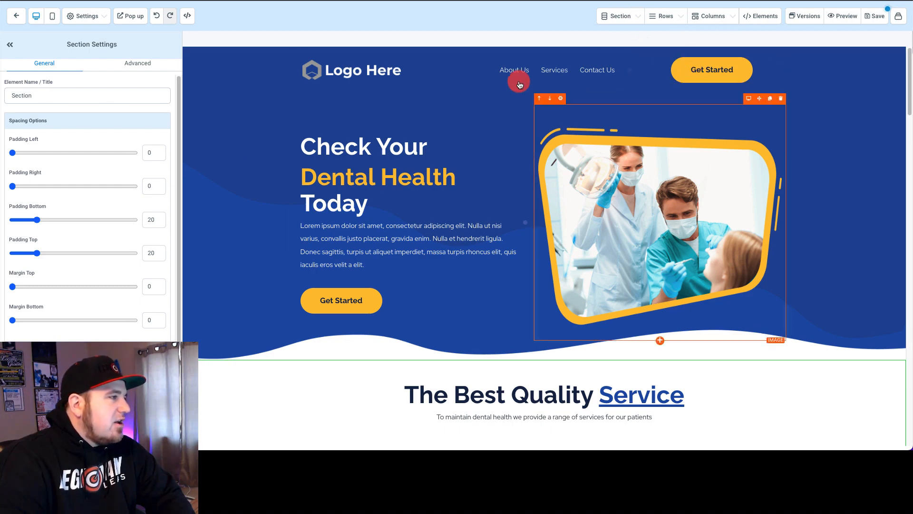
{"action": "scroll", "coordinate": [387, 378], "scroll_direction": "down", "scroll_amount": 11}
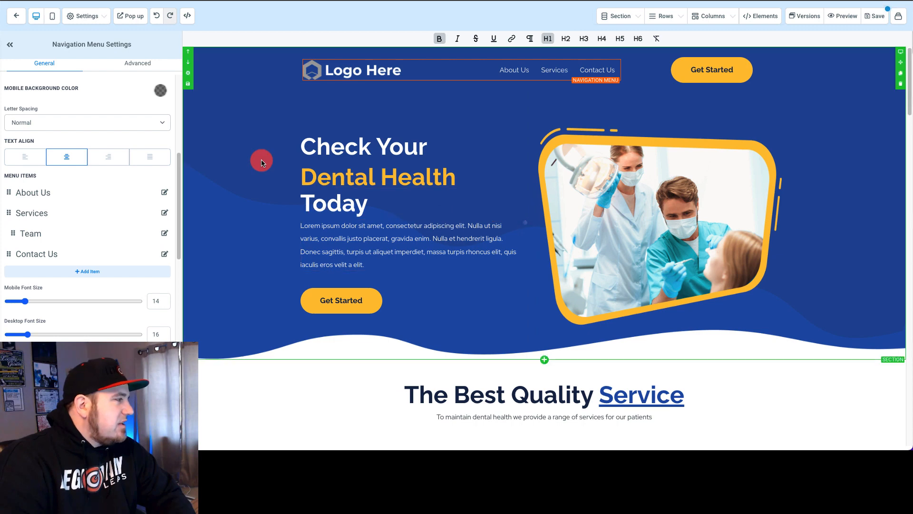
Step: Open the page's pop-up and add a one-column row containing a headline element
{"action": "left_click", "coordinate": [123, 17]}
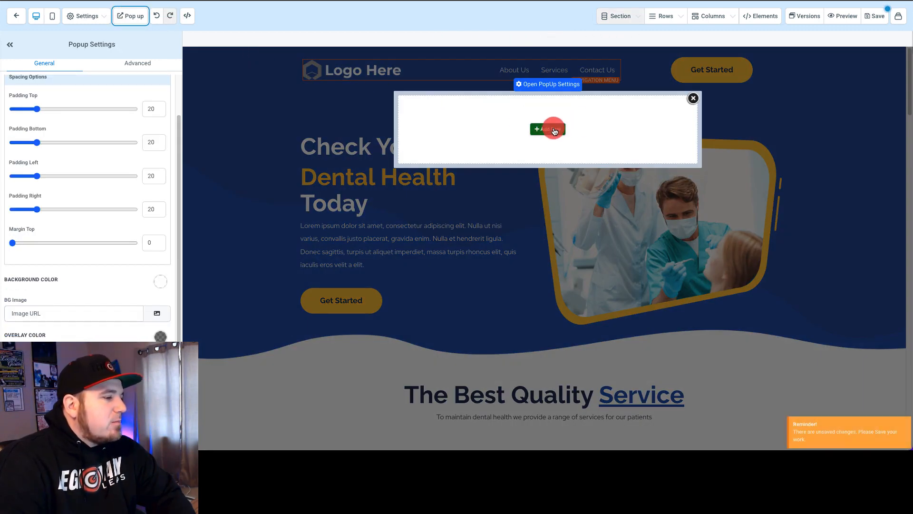
{"action": "left_click", "coordinate": [554, 132]}
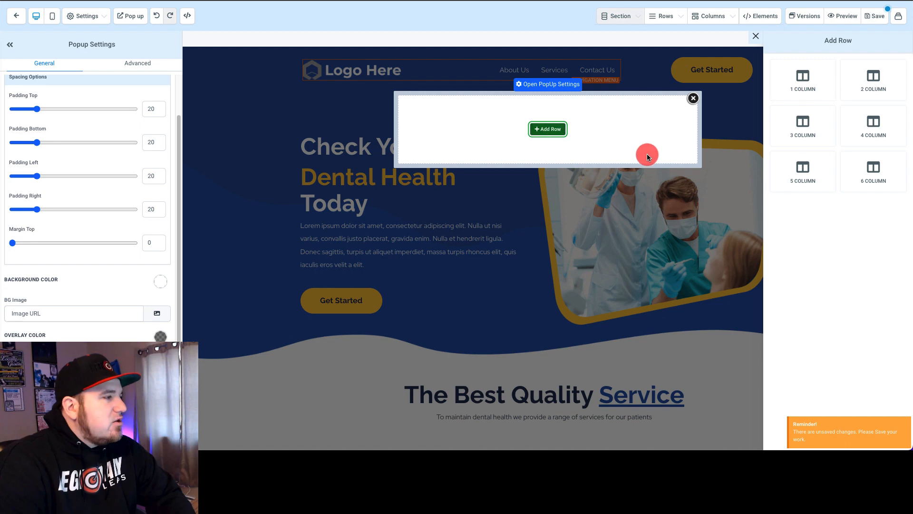
{"action": "left_click", "coordinate": [802, 86]}
{"action": "left_click", "coordinate": [547, 138]}
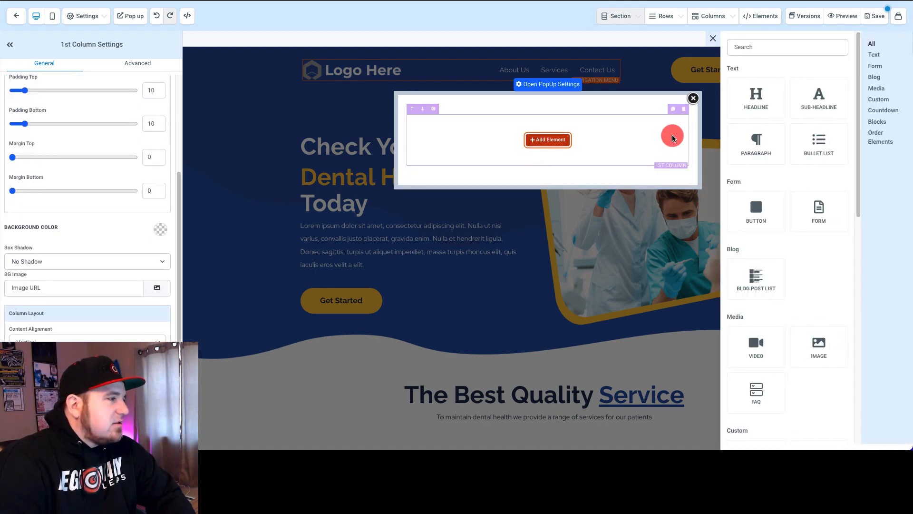
{"action": "left_click", "coordinate": [773, 115]}
Step: Add a second one-column row beneath the pop-up's headline and place a form with a question field in it
{"action": "left_click", "coordinate": [545, 140]}
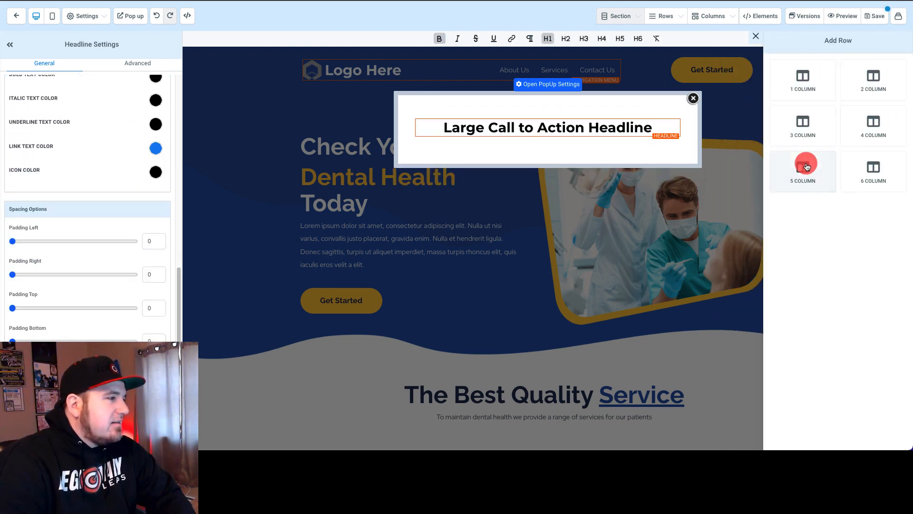
{"action": "left_click", "coordinate": [803, 92]}
{"action": "left_click", "coordinate": [545, 177]}
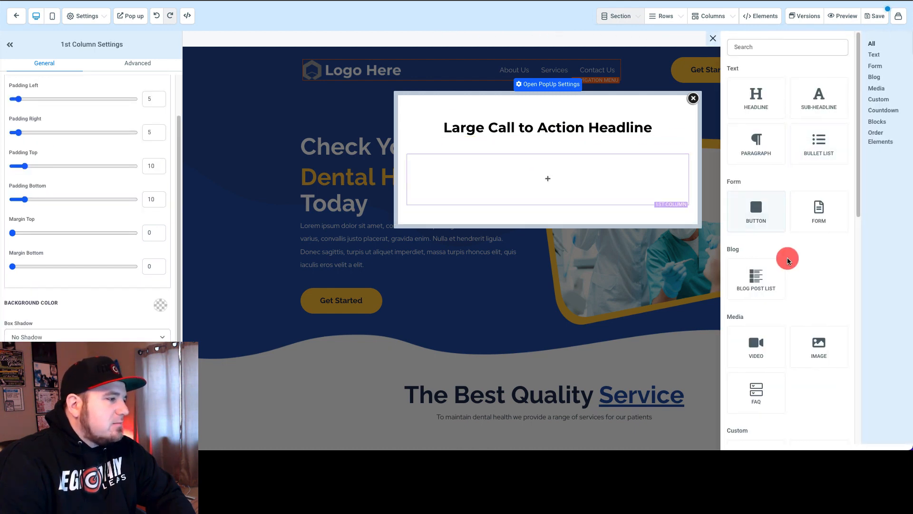
{"action": "left_click", "coordinate": [825, 222]}
{"action": "left_click", "coordinate": [489, 196]}
{"action": "left_click", "coordinate": [523, 209]}
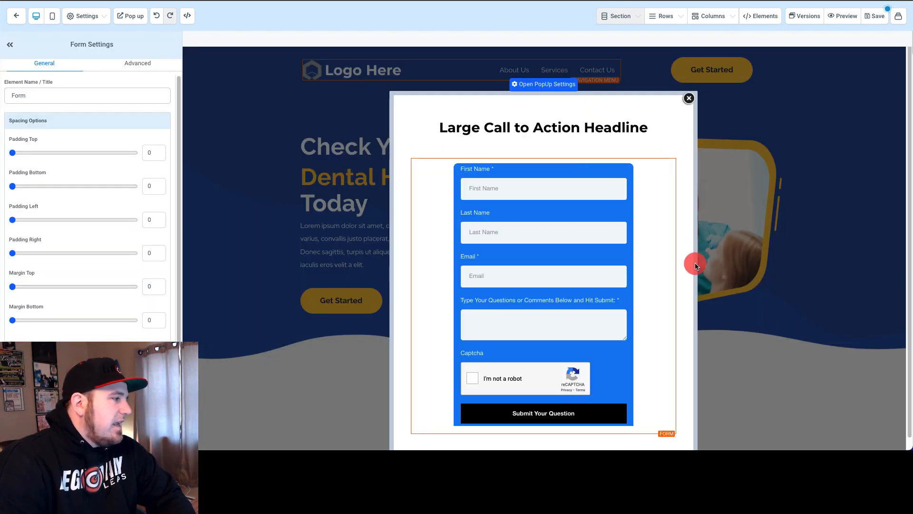
{"action": "left_click", "coordinate": [554, 143]}
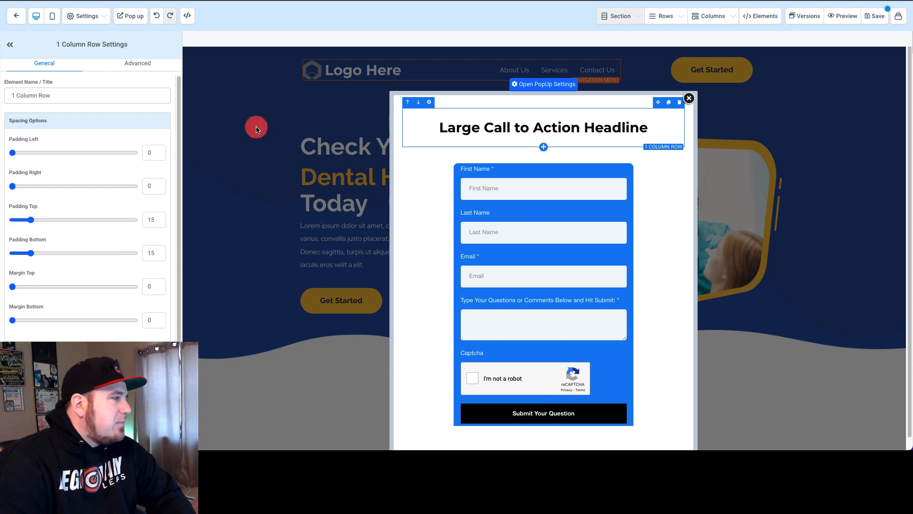
Step: Change the pop-up's headline text to "Enter Your Info Below!" and close the pop-up
{"action": "triple_click", "coordinate": [608, 126]}
{"action": "type", "text": "Enter Your Info Below!"}
{"action": "left_click", "coordinate": [858, 185]}
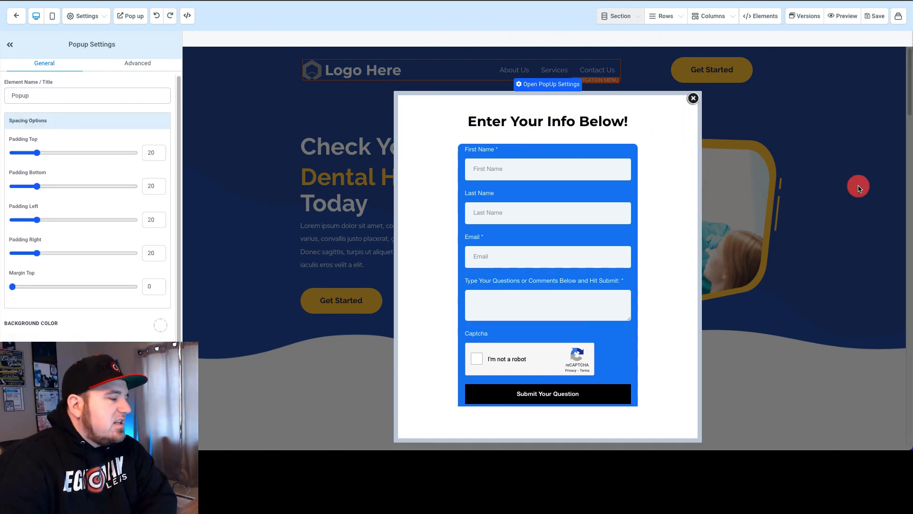
{"action": "left_click", "coordinate": [699, 99]}
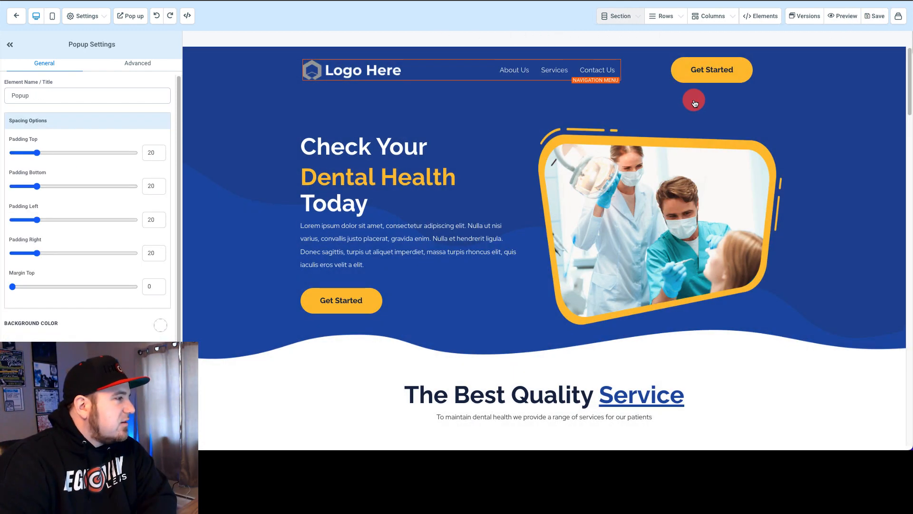
Step: Check the page in the mobile and desktop layouts, then open the hero section's settings and look over the page
{"action": "left_click", "coordinate": [51, 16]}
{"action": "left_click", "coordinate": [36, 16]}
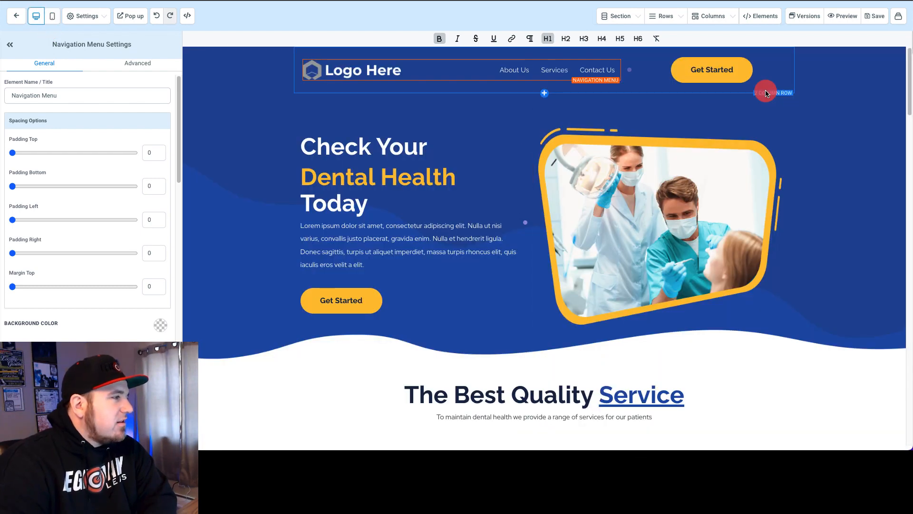
{"action": "left_click", "coordinate": [850, 47]}
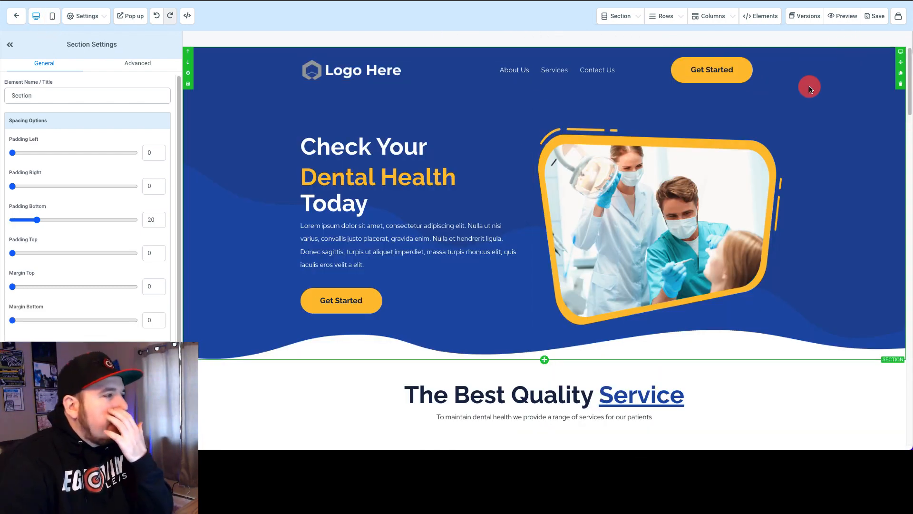
{"action": "scroll", "coordinate": [822, 202], "scroll_direction": "down", "scroll_amount": 15}
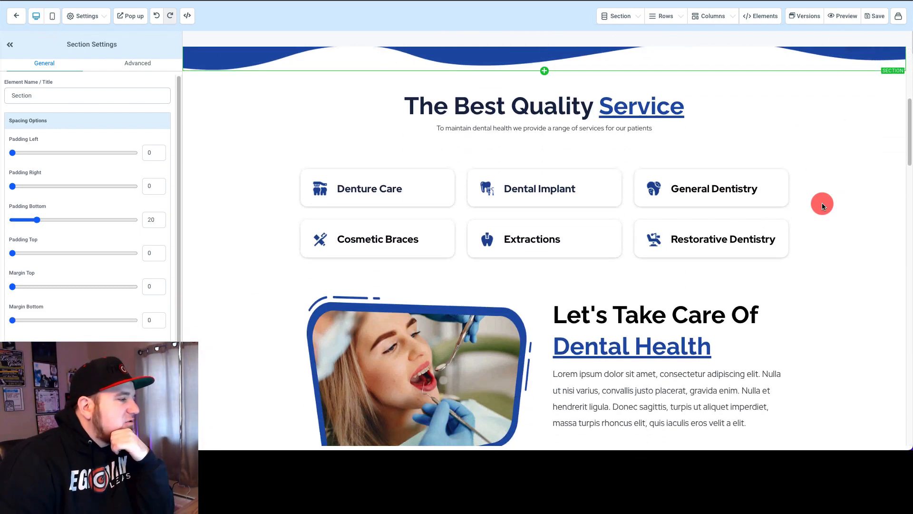
{"action": "scroll", "coordinate": [387, 326], "scroll_direction": "up", "scroll_amount": 15}
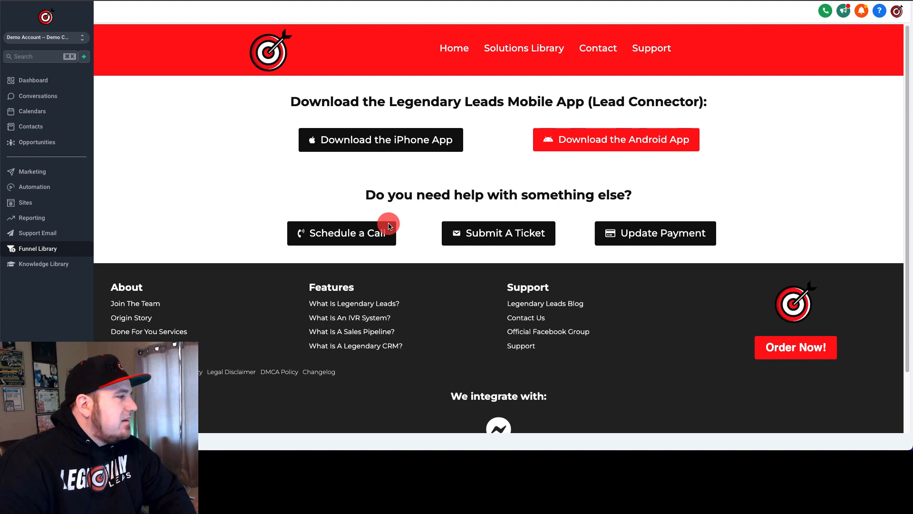
Step: Leave the page editor and open the Funnel Library
{"action": "left_click", "coordinate": [387, 227]}
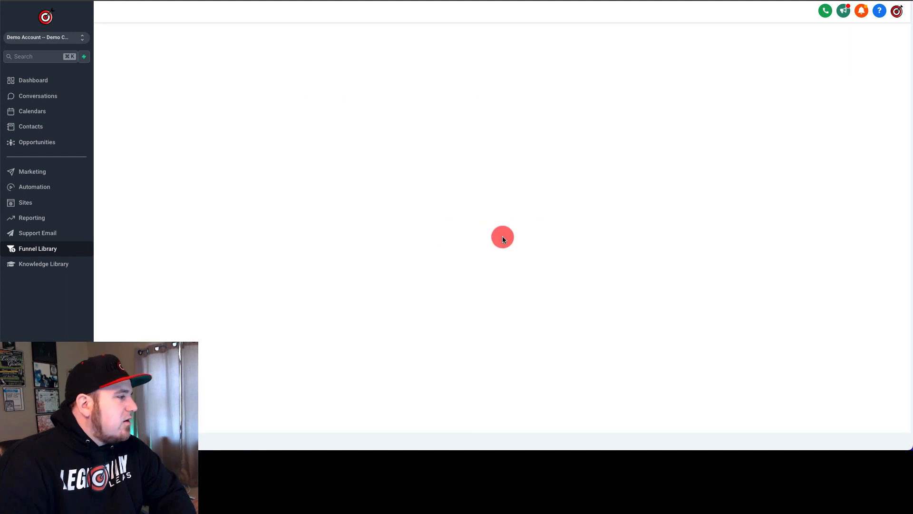